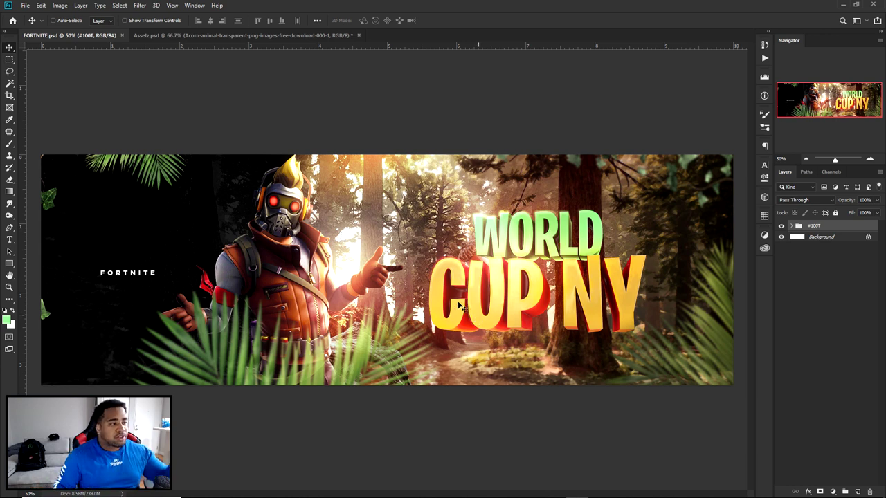
# Bring the Assetz.psd document to the front in Photoshop
pyautogui.click(218, 39)
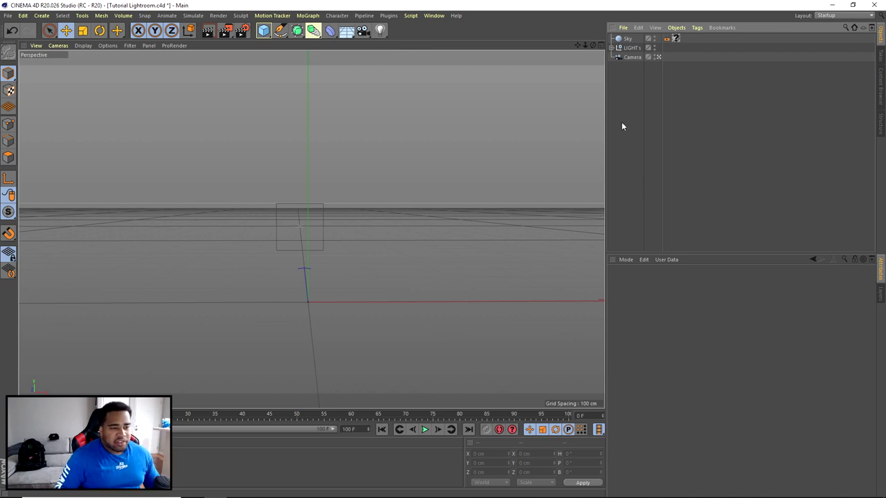
# Zoom the viewport out to see the Sky, lights and Camera on the empty floor
pyautogui.moveTo(585, 45); pyautogui.dragTo(529, 49)
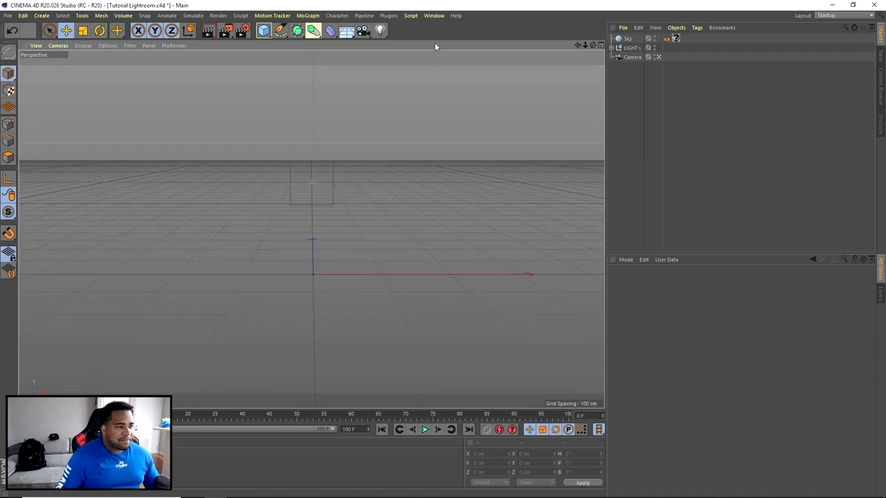
# Add a MoText object with the default word 'Text' and show its Object properties
pyautogui.click(307, 15)
pyautogui.click(315, 162)
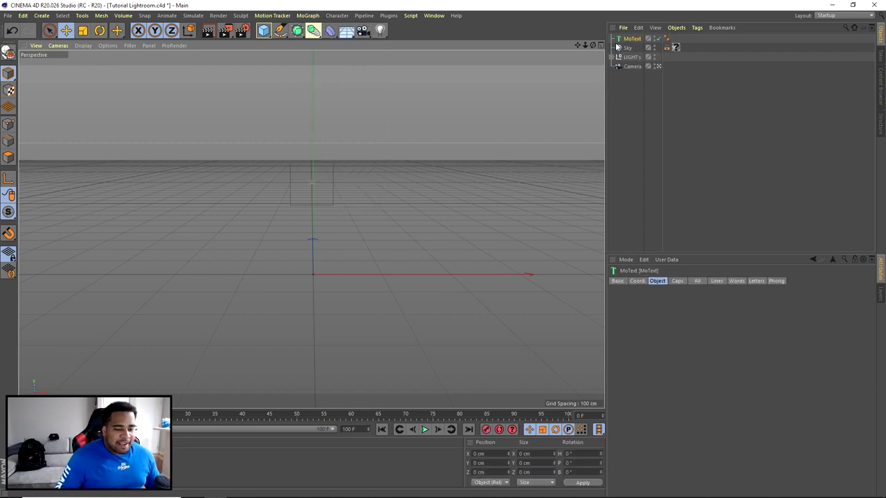
pyautogui.click(657, 281)
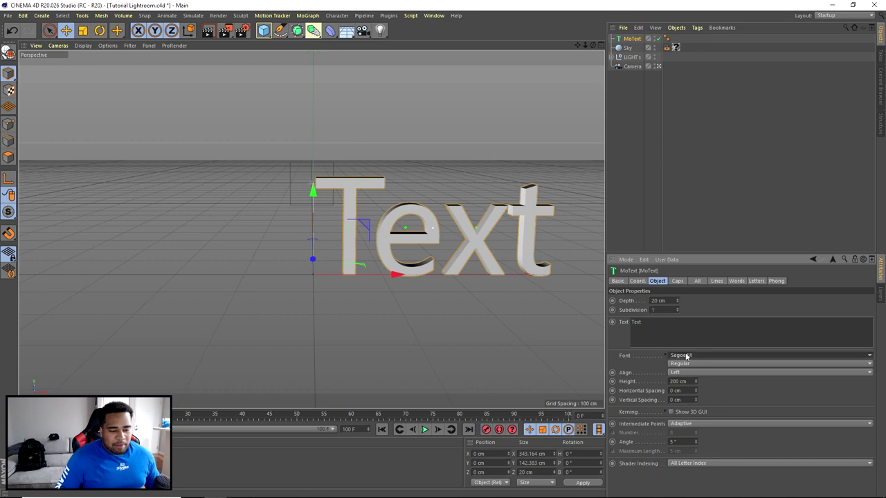
# Make the MoText read 'CUP NY' in Burbank Big Cd Bd with Middle alignment
pyautogui.click(685, 356)
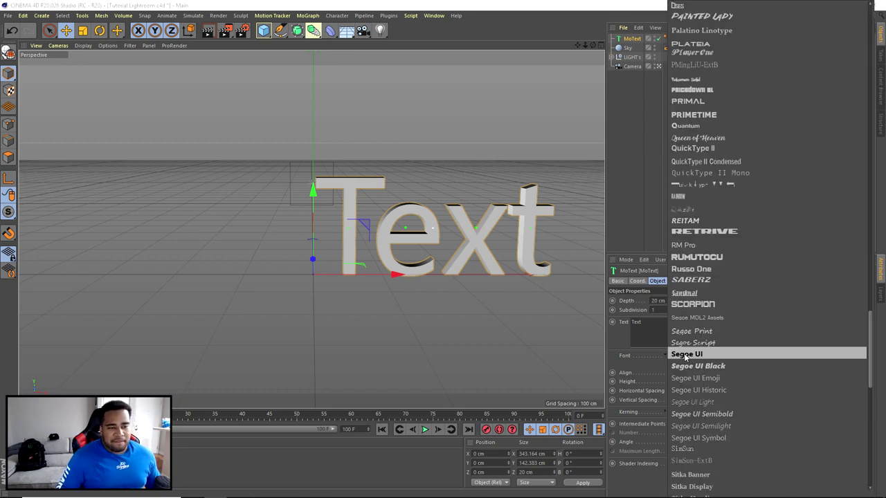
pyautogui.scroll(10, 717, 157)
pyautogui.scroll(15, 718, 156)
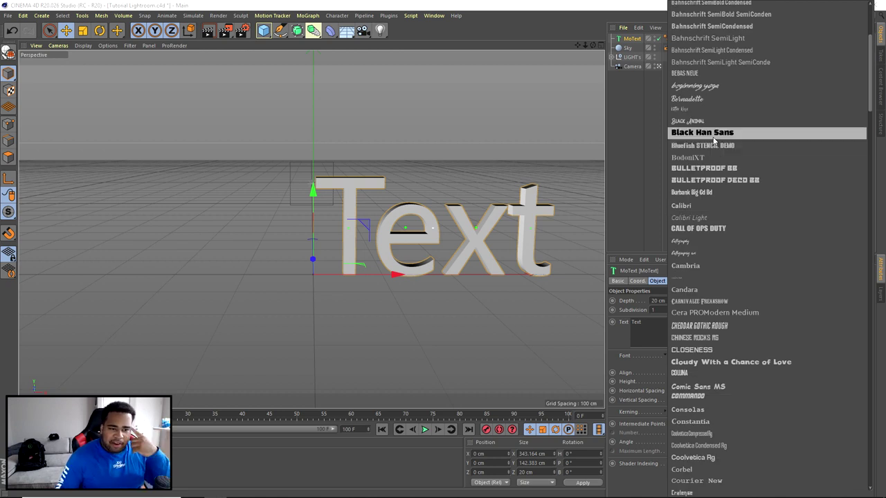
pyautogui.click(692, 191)
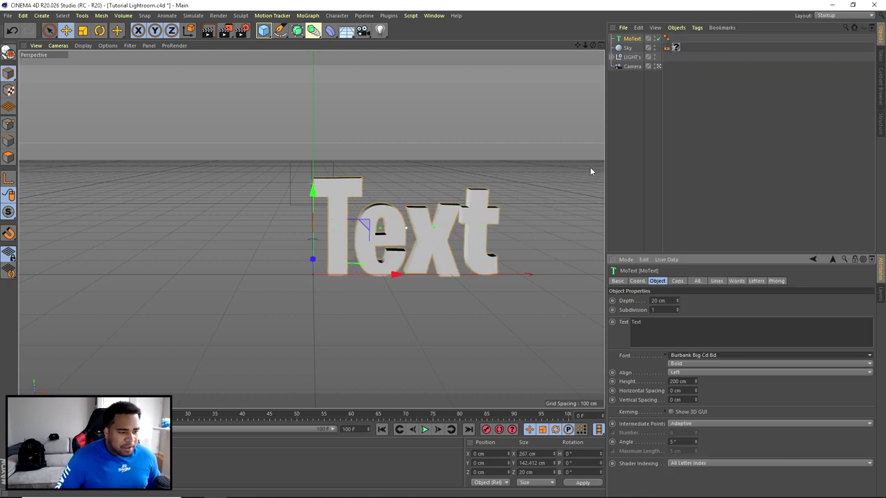
pyautogui.click(676, 373)
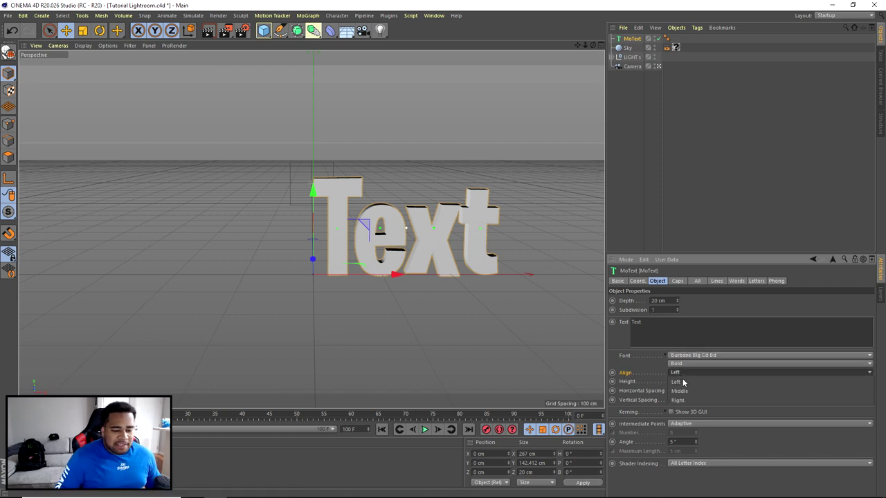
pyautogui.click(679, 391)
pyautogui.write('CUP NO')
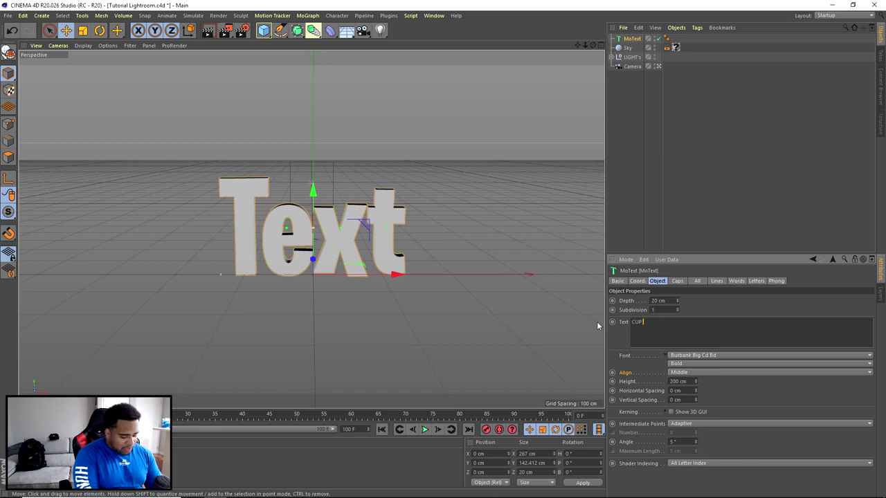
pyautogui.click(708, 142)
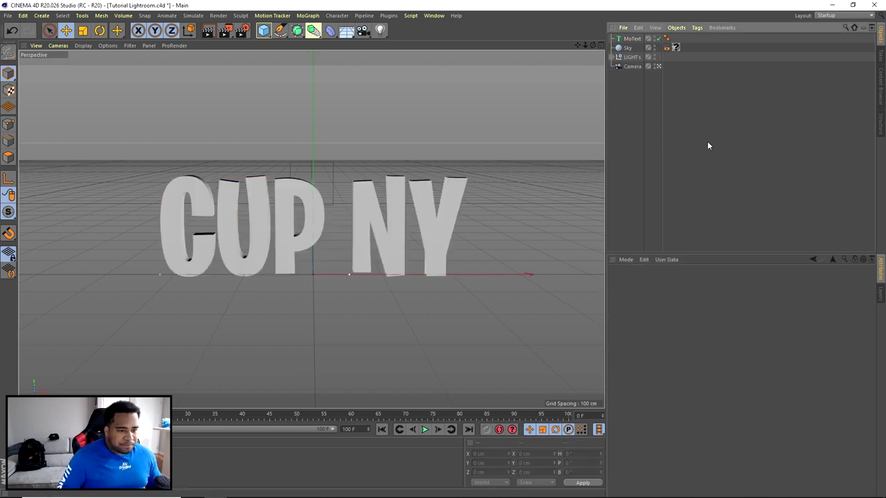
# Set the CUP NY text's extrusion depth to 155 cm
pyautogui.click(433, 202)
pyautogui.keyDown('alt'); pyautogui.moveTo(432, 203); pyautogui.dragTo(402, 268); pyautogui.keyUp('alt')
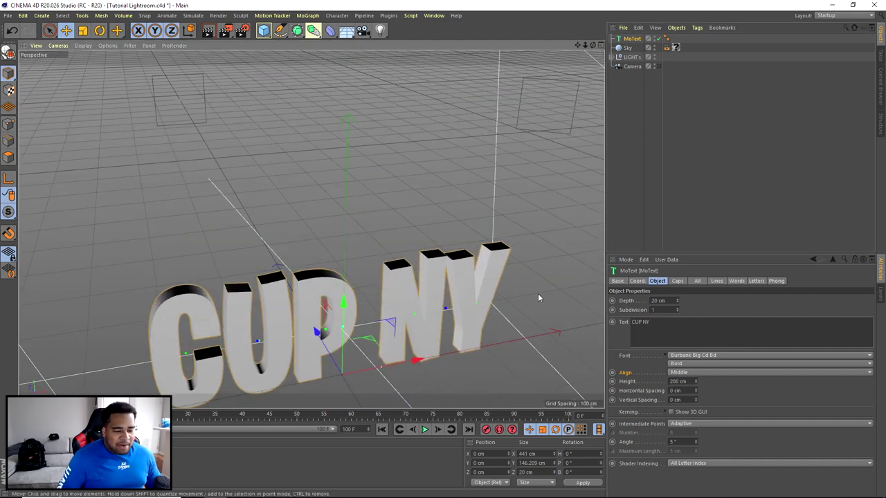
pyautogui.click(657, 301)
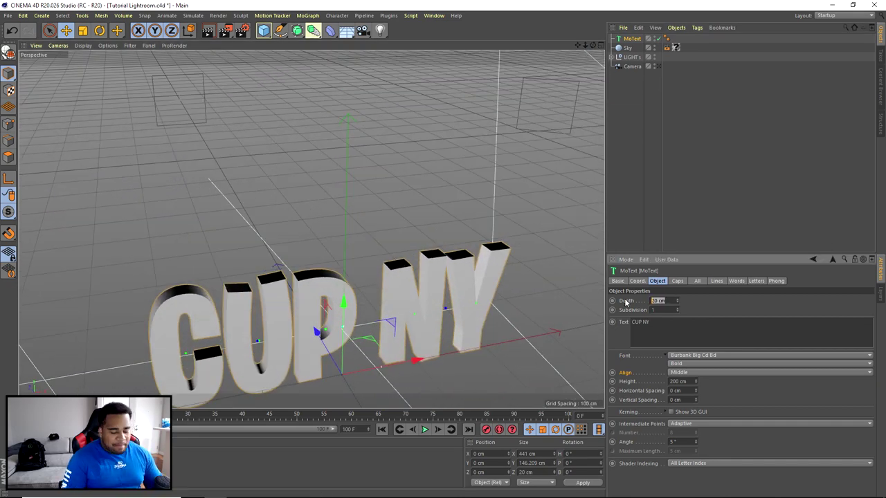
pyautogui.write('100')
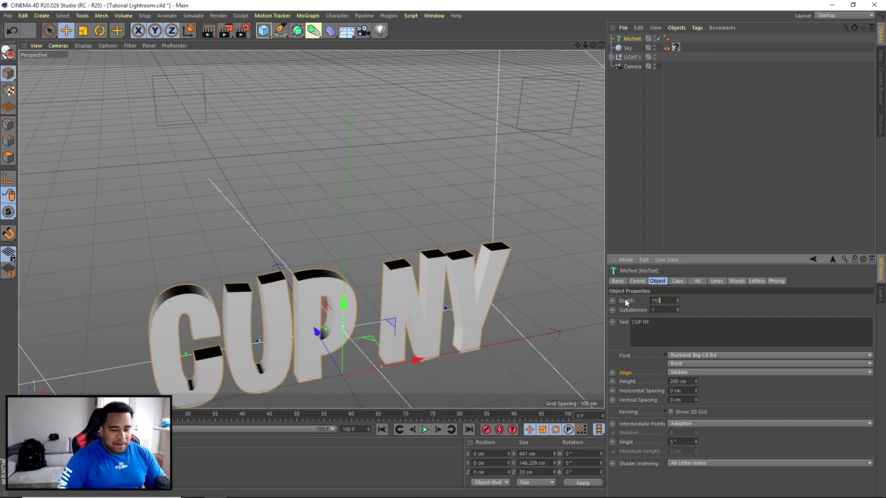
pyautogui.press('Return')
# Duplicate the CUP NY MoText object with copy and paste
pyautogui.moveTo(592, 47); pyautogui.dragTo(311, 229)
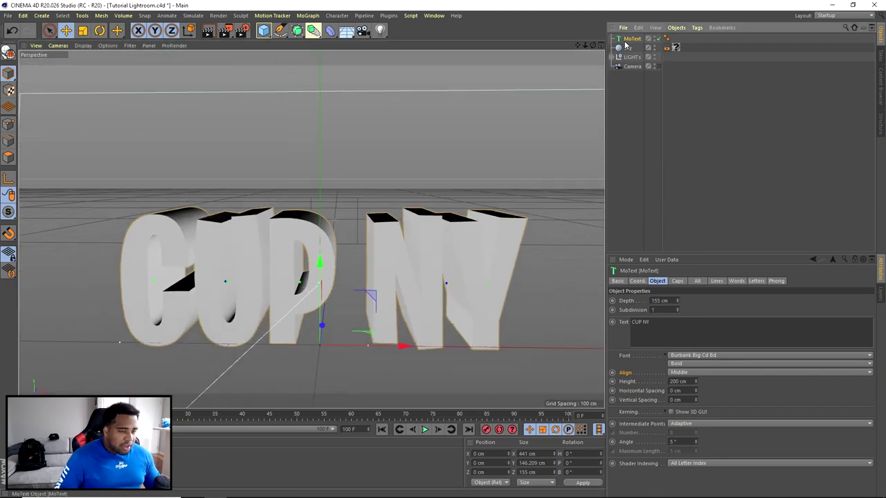
pyautogui.hotkey('ctrl', 'c')
pyautogui.hotkey('ctrl', 'v')
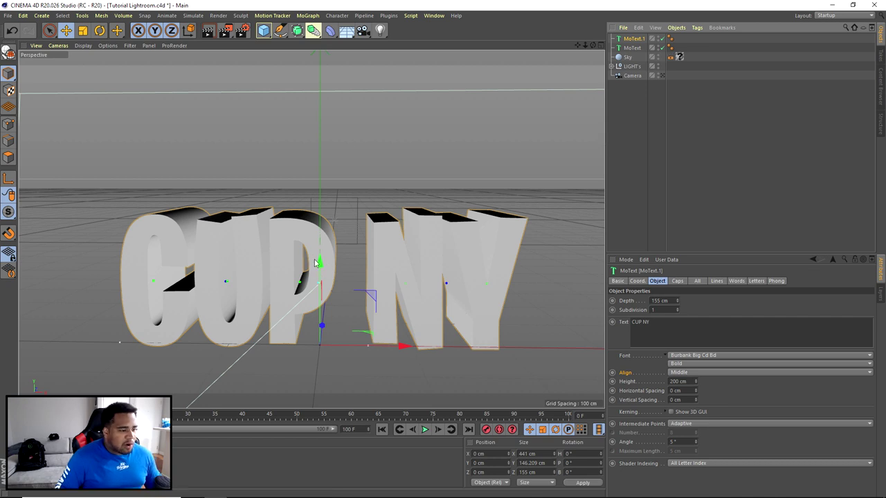
# Raise the duplicate to Y 140 cm and scale it down to about 109.8 cm height
pyautogui.moveTo(316, 262); pyautogui.dragTo(323, 135)
pyautogui.click(83, 31)
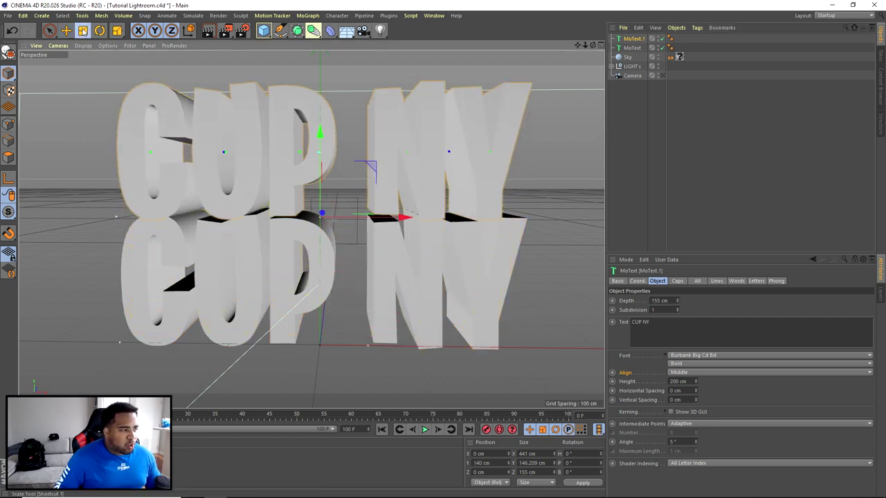
pyautogui.moveTo(395, 168); pyautogui.dragTo(196, 158)
# Replace the duplicate's CUP NY wording with 'WORLD'
pyautogui.click(631, 39)
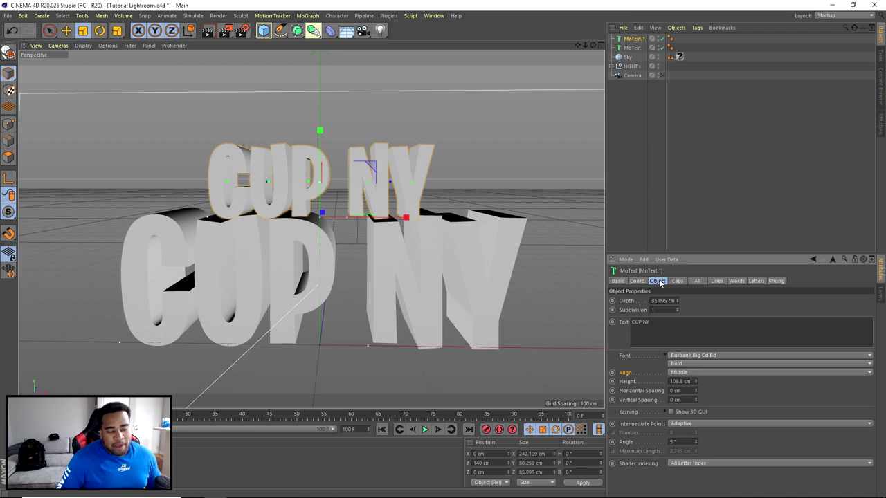
pyautogui.moveTo(665, 322); pyautogui.dragTo(595, 326)
pyautogui.write('WORLD')
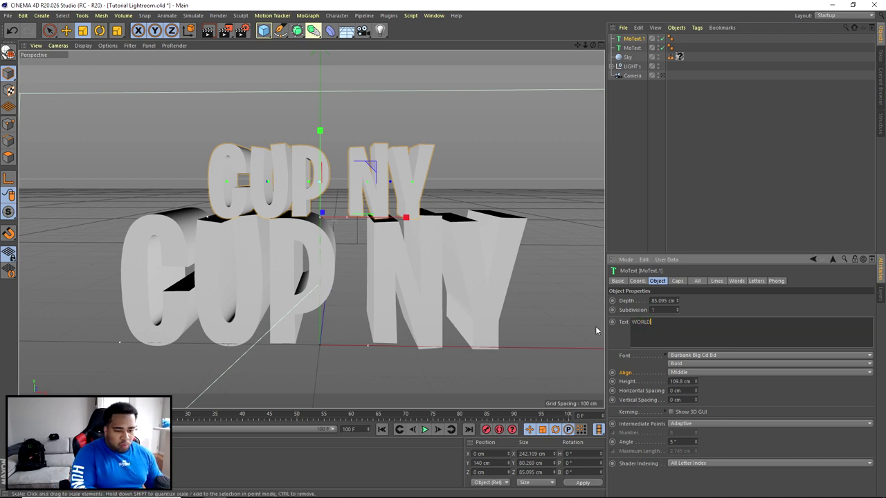
# Commit 'WORLD' on the upper copy, then check the finished Photoshop banner for reference
pyautogui.click(702, 186)
pyautogui.click(631, 38)
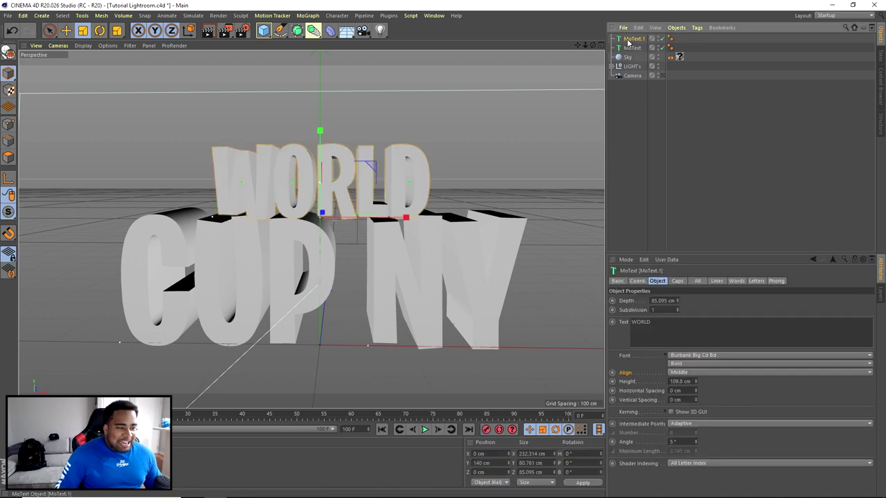
pyautogui.moveTo(578, 45)
pyautogui.mouseDown()
pyautogui.moveTo(577, 65)
pyautogui.moveTo(578, 57)
pyautogui.mouseUp()
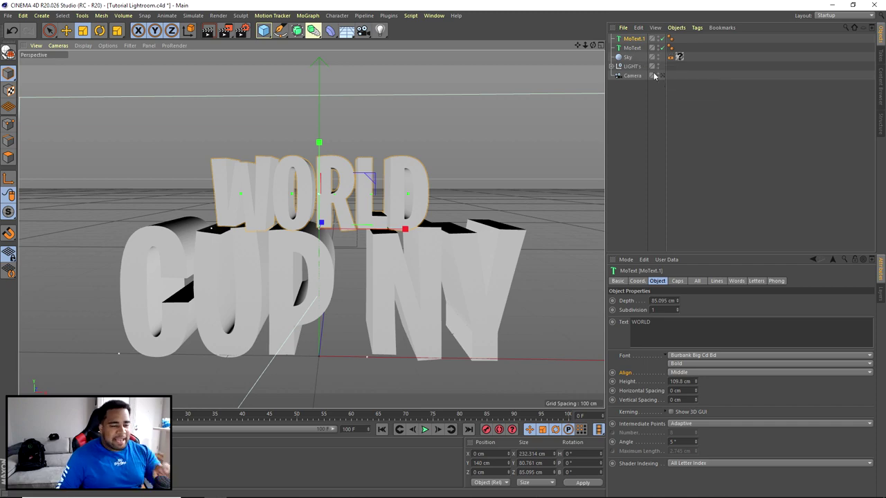
pyautogui.moveTo(593, 45); pyautogui.dragTo(592, 47)
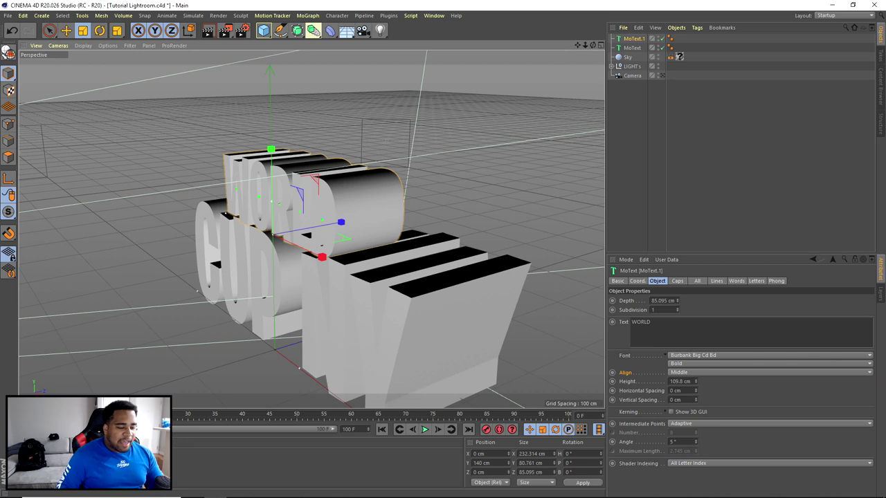
pyautogui.click(577, 489)
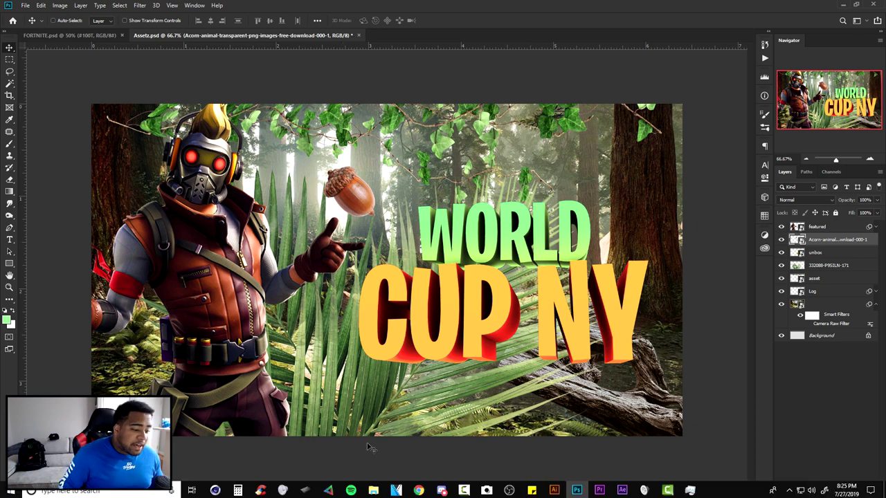
# Back in Cinema 4D, move WORLD back behind and slightly above CUP NY
pyautogui.click(214, 489)
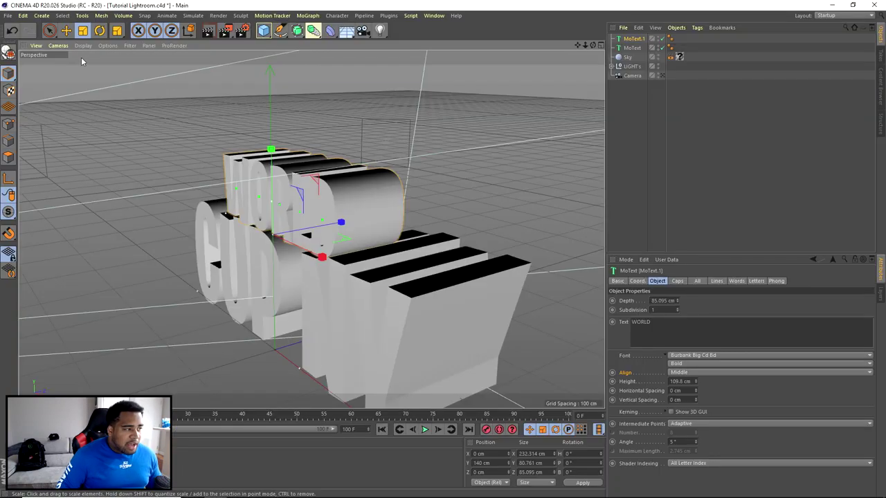
pyautogui.press('e')
pyautogui.moveTo(330, 225); pyautogui.dragTo(402, 211)
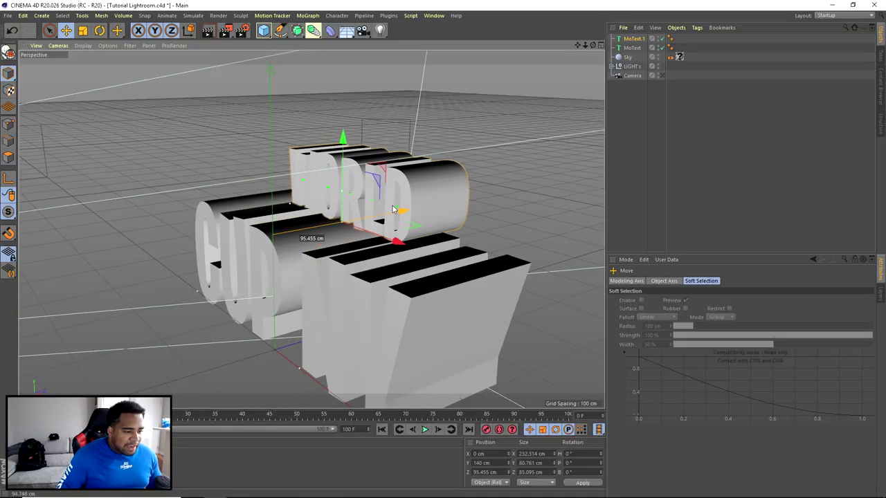
pyautogui.moveTo(343, 184); pyautogui.dragTo(343, 174)
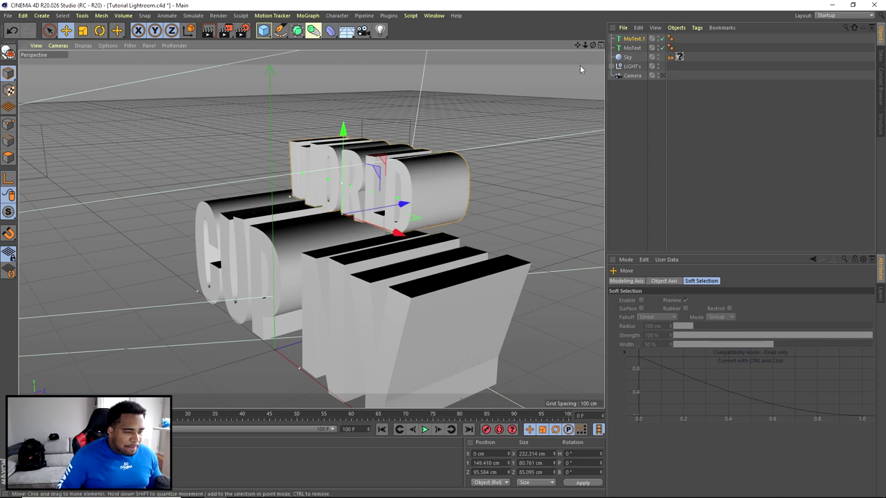
pyautogui.moveTo(593, 44); pyautogui.dragTo(568, 49)
pyautogui.keyDown('alt'); pyautogui.moveTo(311, 229); pyautogui.dragTo(399, 174); pyautogui.keyUp('alt')
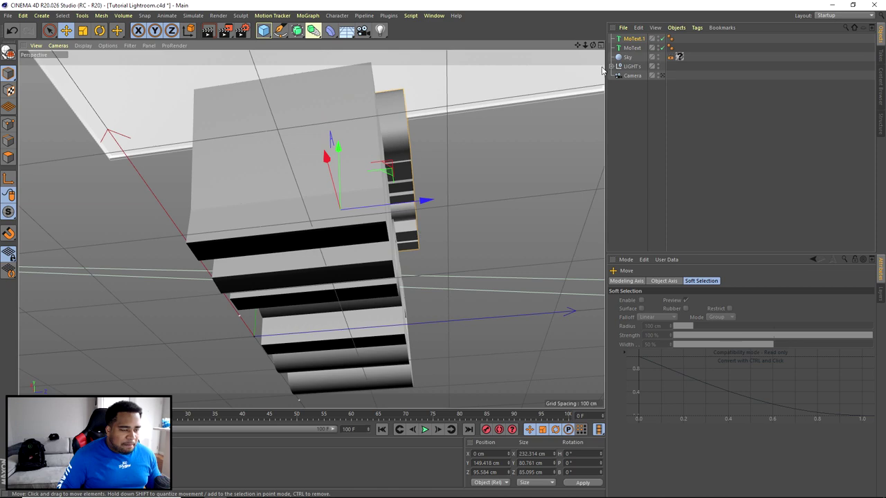
pyautogui.moveTo(585, 44); pyautogui.dragTo(311, 229)
pyautogui.moveTo(584, 44); pyautogui.dragTo(311, 228)
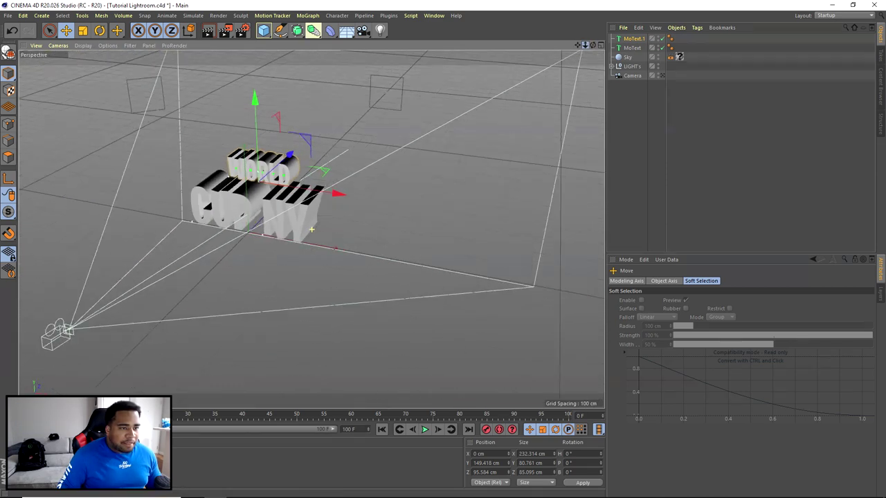
pyautogui.moveTo(593, 44); pyautogui.dragTo(312, 229)
pyautogui.moveTo(578, 45); pyautogui.dragTo(505, 90)
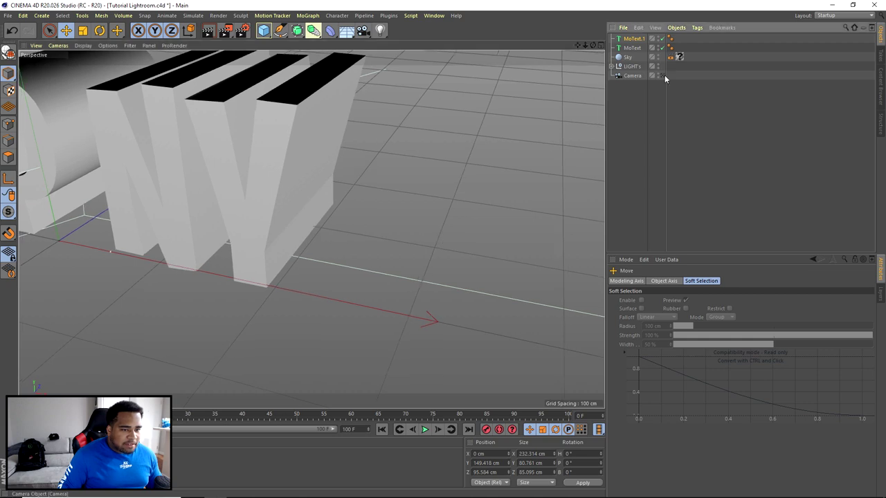
# View through the scene camera and turn WORLD to about -4.4° heading
pyautogui.click(663, 74)
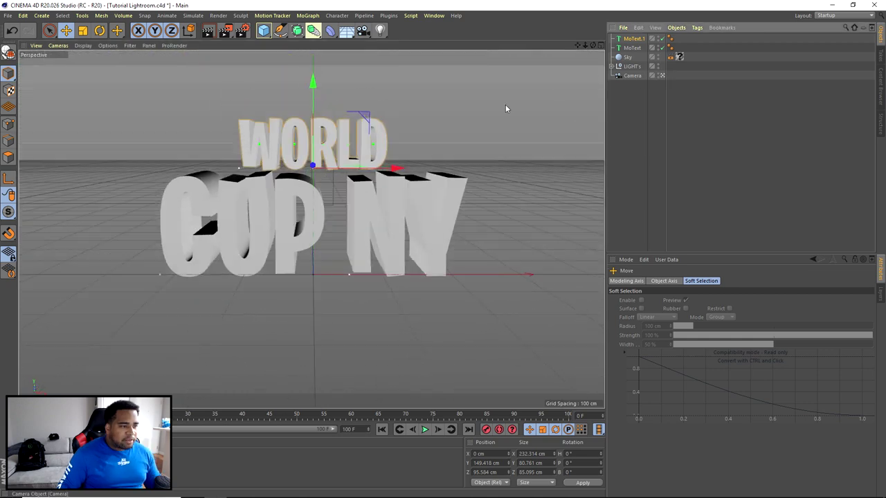
pyautogui.click(99, 30)
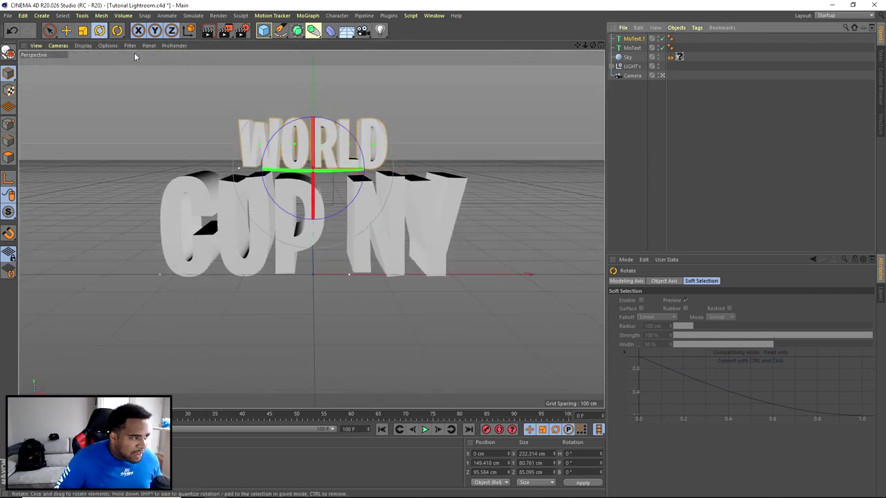
pyautogui.moveTo(340, 168); pyautogui.dragTo(312, 168)
pyautogui.press('e')
pyautogui.click(363, 213)
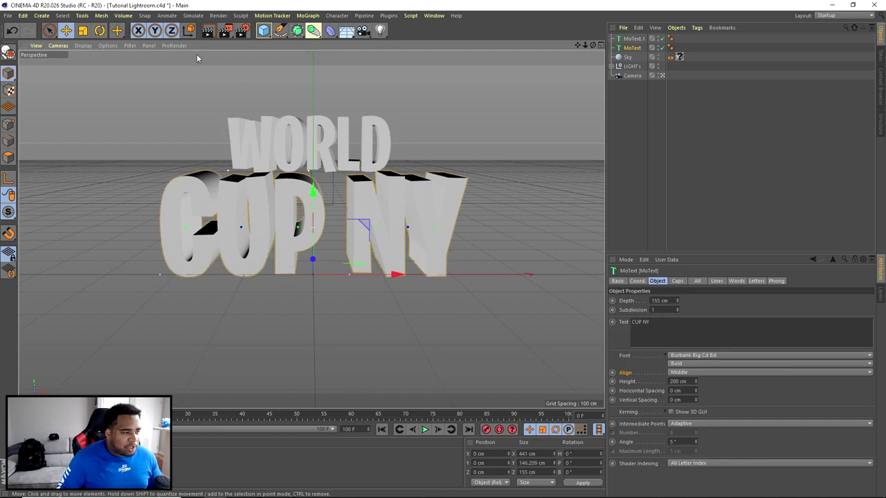
# Tilt CUP NY slightly, shift it to X -10.041 cm, and select the green Mat material
pyautogui.click(100, 30)
pyautogui.moveTo(332, 300); pyautogui.dragTo(328, 297)
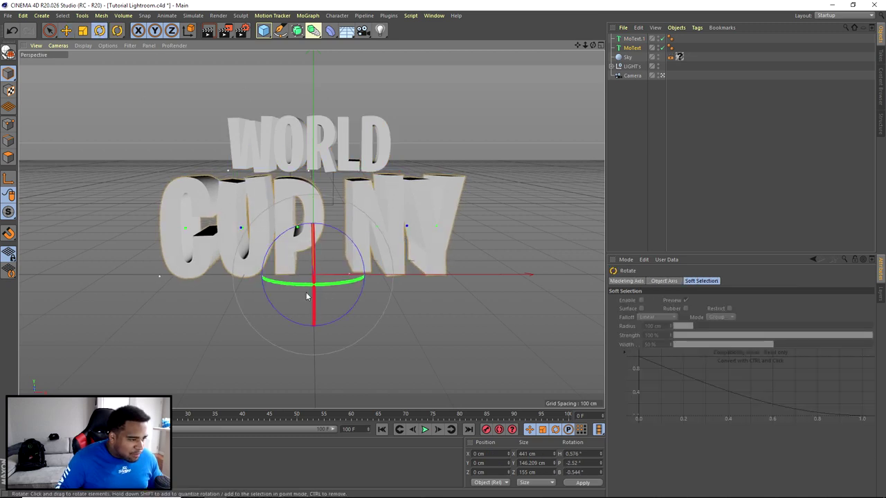
pyautogui.click(66, 30)
pyautogui.moveTo(366, 266); pyautogui.dragTo(361, 268)
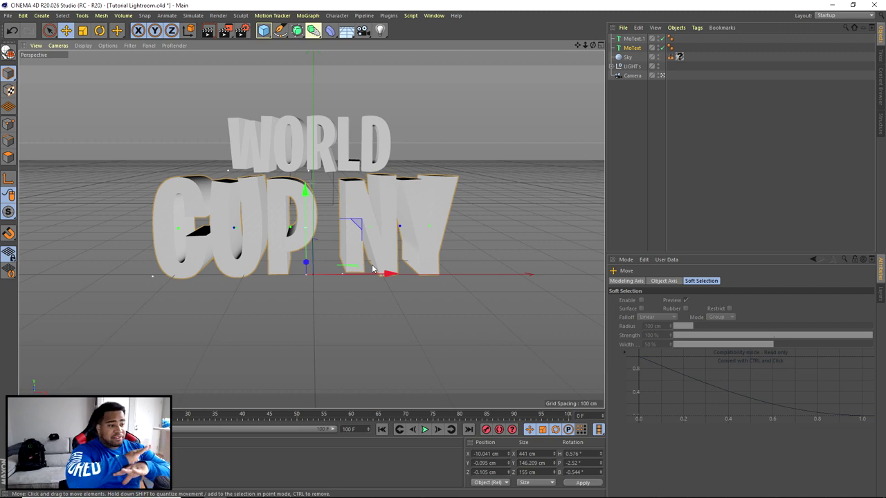
pyautogui.click(138, 457)
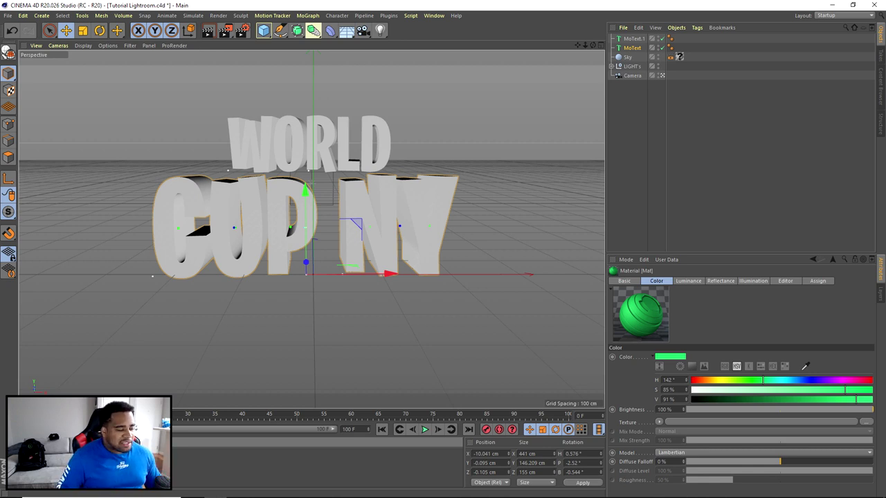
# Give the green Mat material Luminance at 15% brightness and 10% mix strength
pyautogui.doubleClick(20, 460)
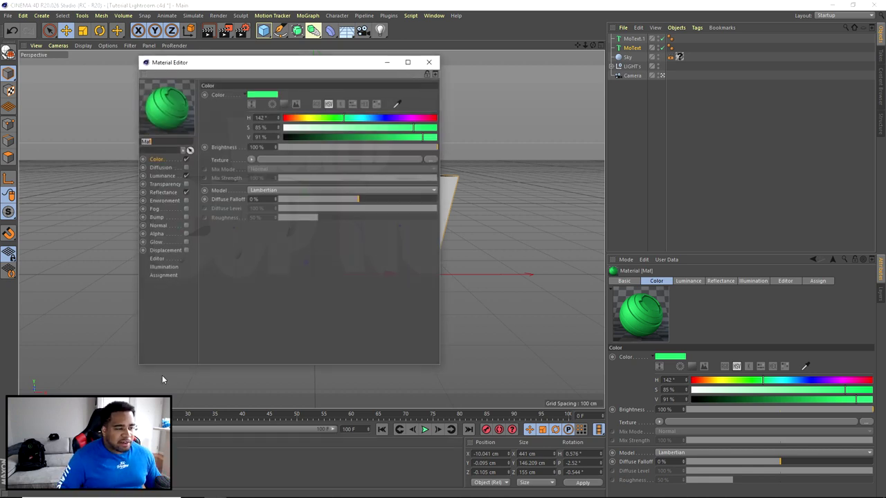
pyautogui.click(163, 176)
pyautogui.doubleClick(259, 205)
pyautogui.write('8')
pyautogui.press('Tab')
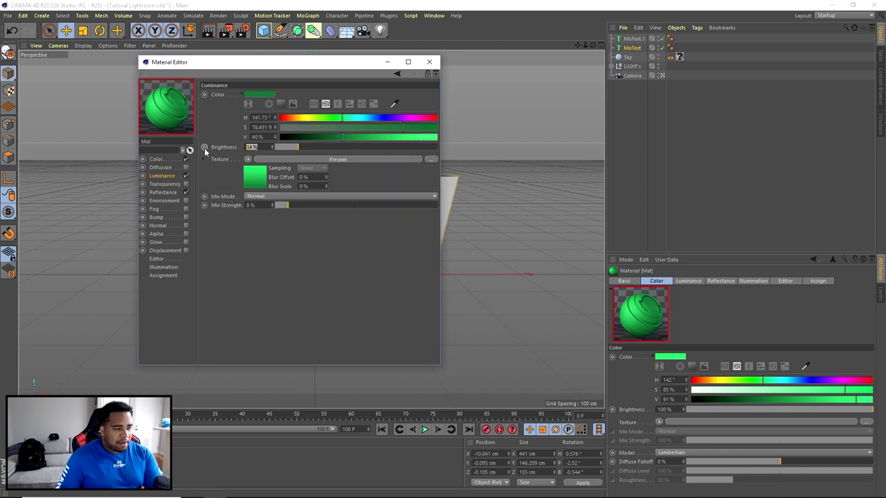
pyautogui.write('15')
pyautogui.doubleClick(256, 205)
pyautogui.write('10')
pyautogui.press('Return')
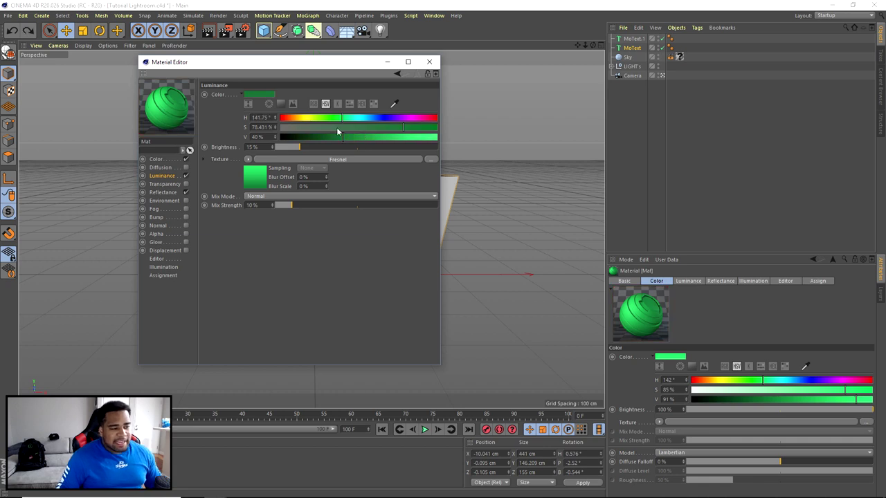
pyautogui.click(160, 159)
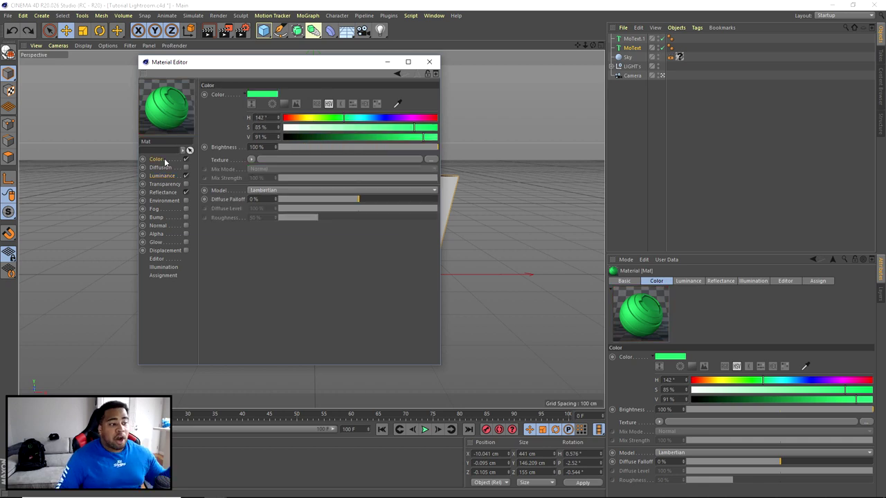
pyautogui.click(254, 199)
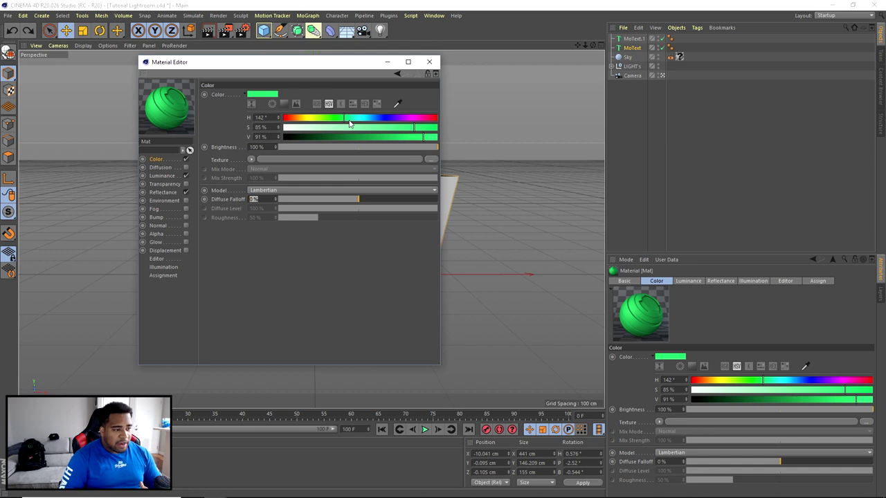
pyautogui.click(429, 61)
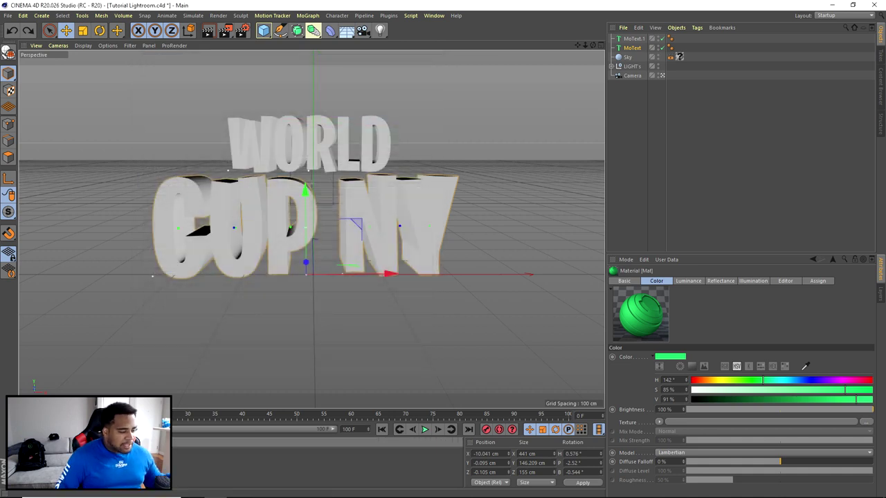
# Apply the green material to the WORLD MoText and a yellow material to CUP NY
pyautogui.moveTo(491, 241); pyautogui.dragTo(342, 141)
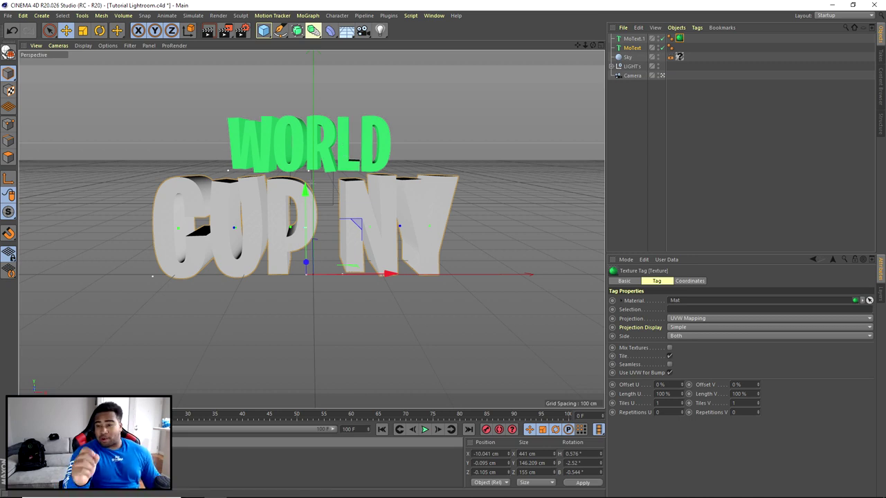
pyautogui.click(20, 457)
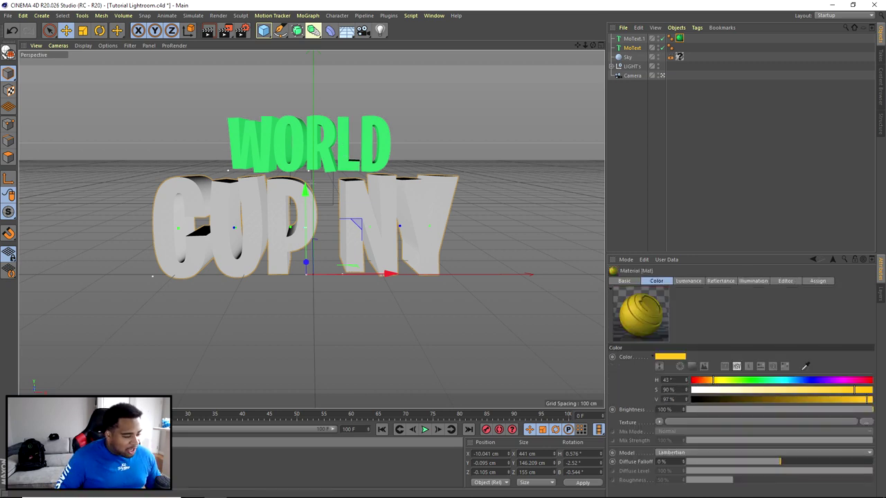
pyautogui.moveTo(298, 343); pyautogui.dragTo(369, 200)
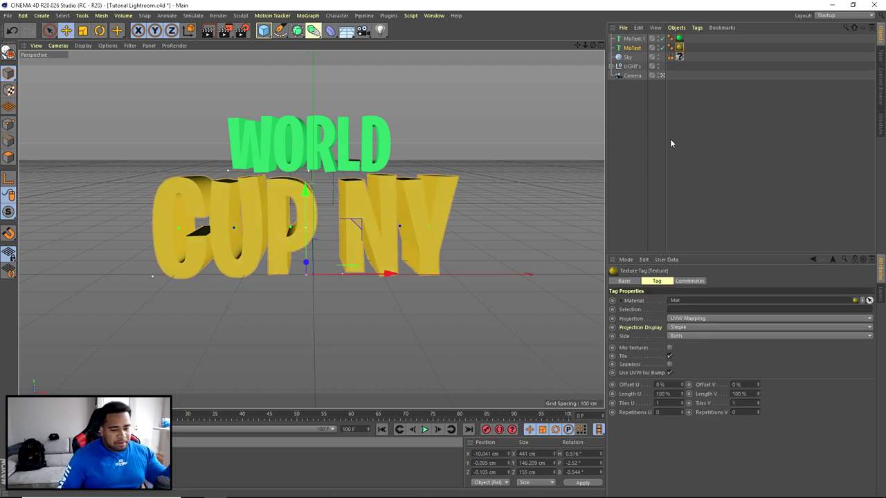
# Start an Interactive Render Region preview and select the WORLD text object
pyautogui.click(225, 30)
pyautogui.click(284, 123)
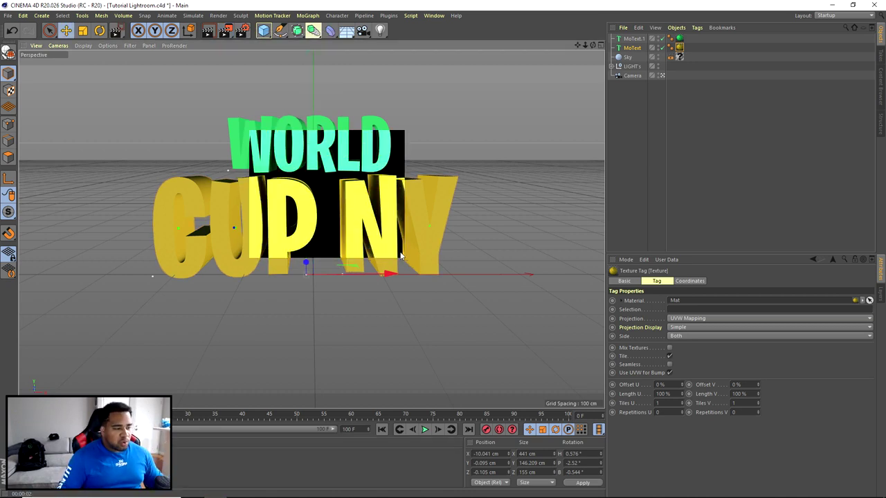
pyautogui.click(631, 48)
pyautogui.click(631, 38)
# Tilt the WORLD text back to P -4.791° and refresh the render preview
pyautogui.press('r')
pyautogui.moveTo(304, 130); pyautogui.dragTo(303, 133)
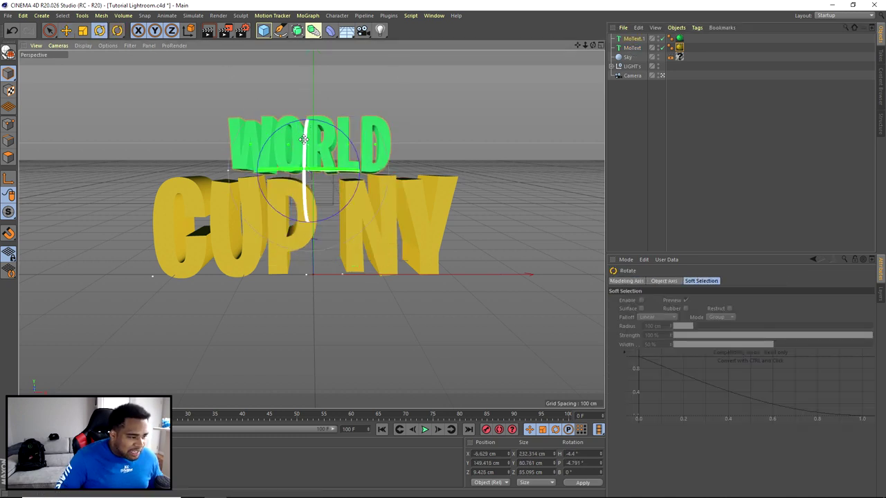
pyautogui.press('e')
pyautogui.press('r')
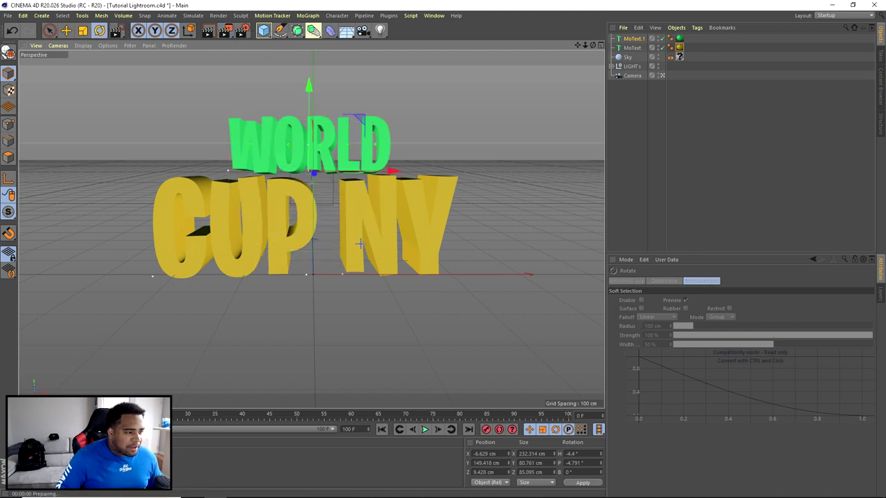
pyautogui.hotkey('alt', 'r')
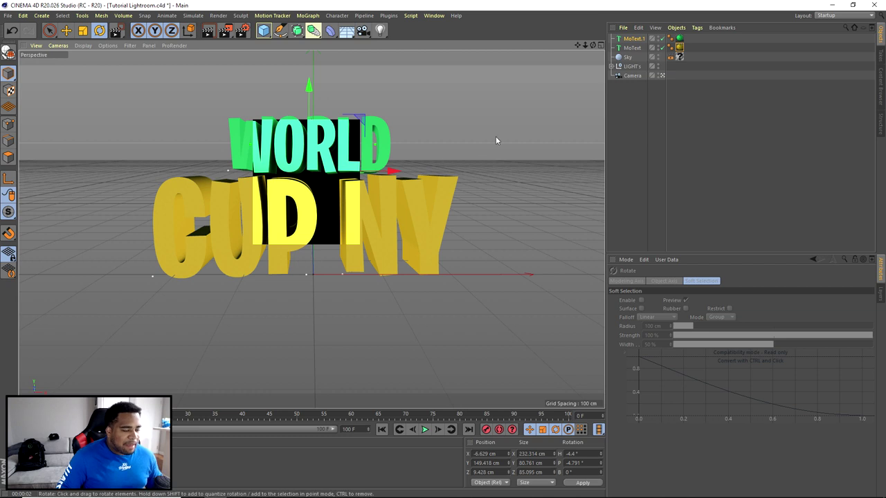
pyautogui.click(712, 161)
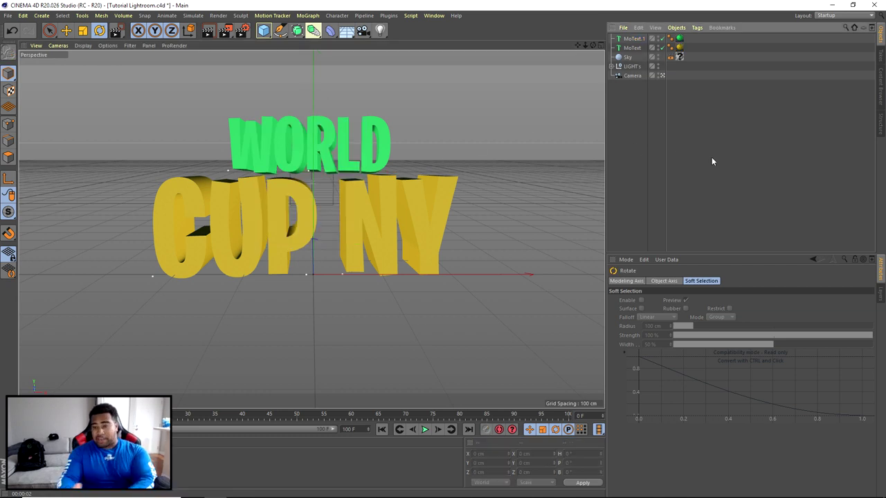
# Group the WORLD and CUP NY text objects under a Null with Alt+G
pyautogui.click(631, 48)
pyautogui.keyDown('ctrl'); pyautogui.click(632, 40); pyautogui.keyUp('ctrl')
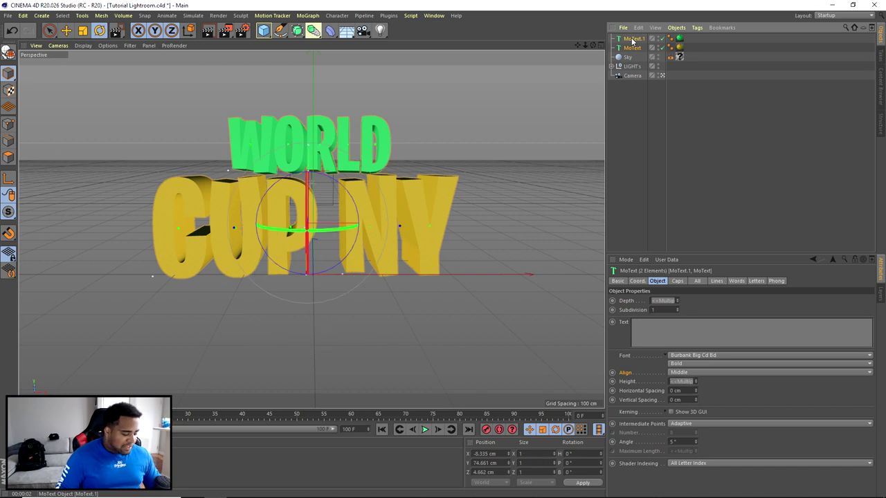
pyautogui.hotkey('alt', 'g')
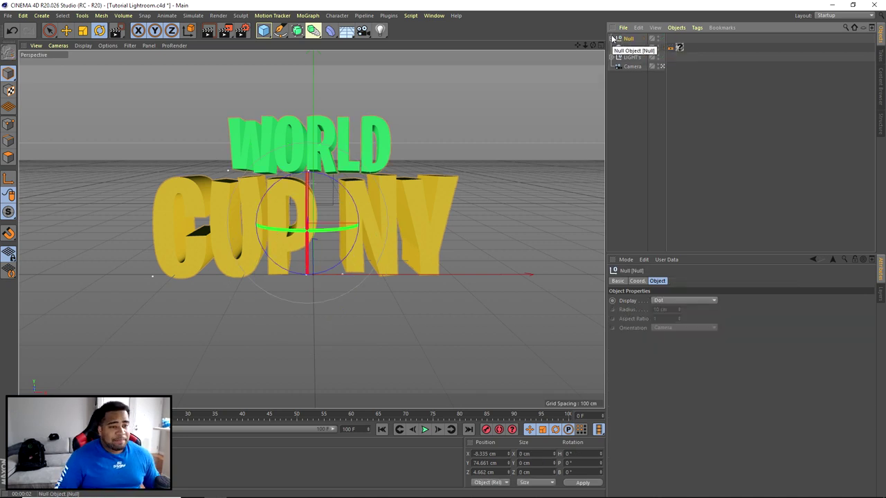
pyautogui.click(612, 38)
# Add a Bend deformer, nest it inside the Null, and close the Razer popup
pyautogui.click(330, 31)
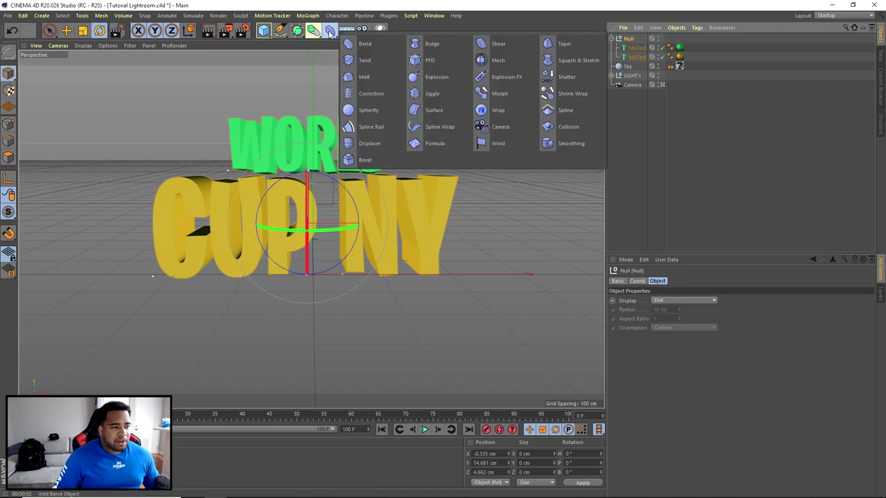
pyautogui.click(364, 44)
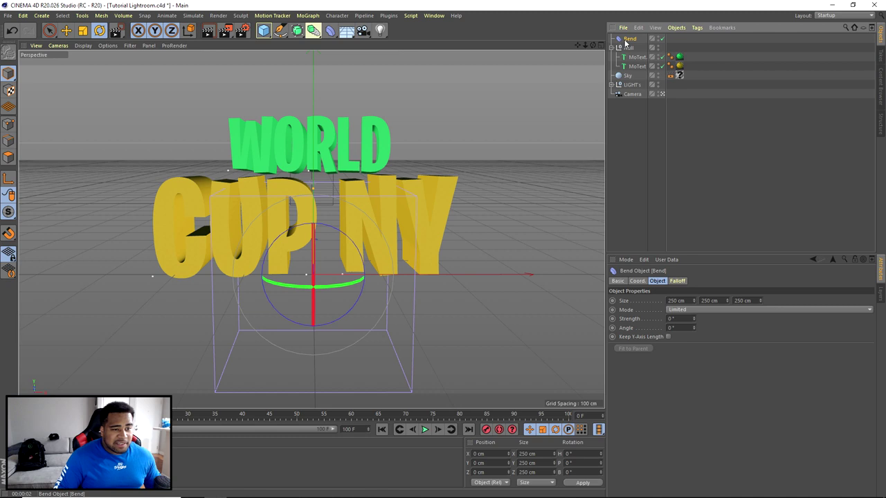
pyautogui.moveTo(627, 43); pyautogui.dragTo(634, 68)
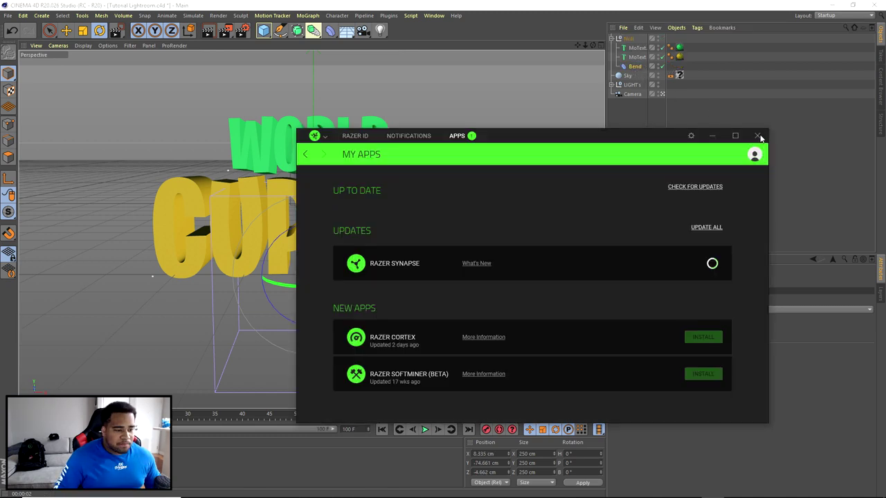
pyautogui.click(758, 136)
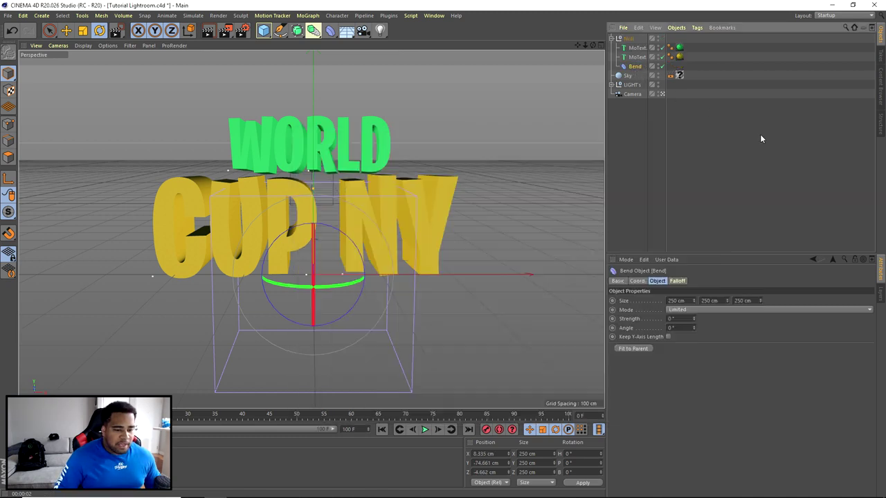
# Raise the Bend deformer up around the WORLD CUP NY text
pyautogui.click(65, 30)
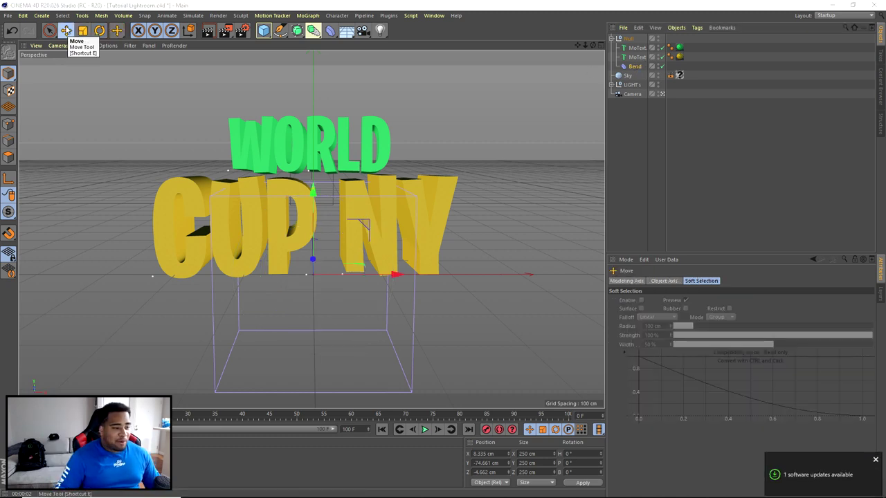
pyautogui.moveTo(312, 192); pyautogui.dragTo(454, 87)
pyautogui.middleClick(424, 130)
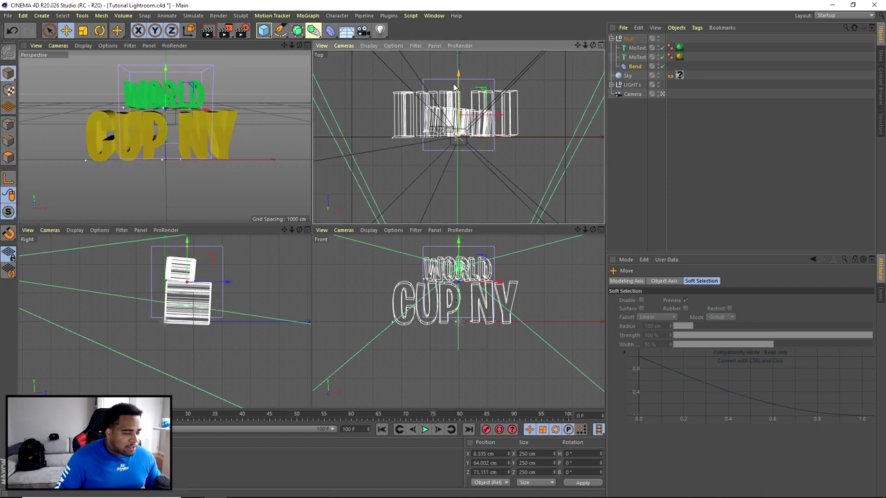
pyautogui.middleClick(282, 68)
# Try a Bend Strength of 22°, then delete the Bend deformer
pyautogui.click(633, 67)
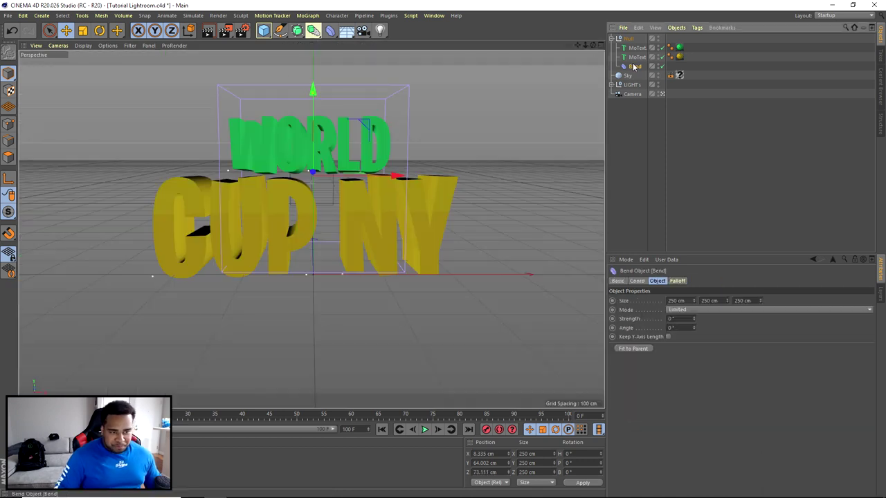
pyautogui.moveTo(694, 318)
pyautogui.mouseDown()
pyautogui.moveTo(693, 305)
pyautogui.moveTo(693, 331)
pyautogui.mouseUp()
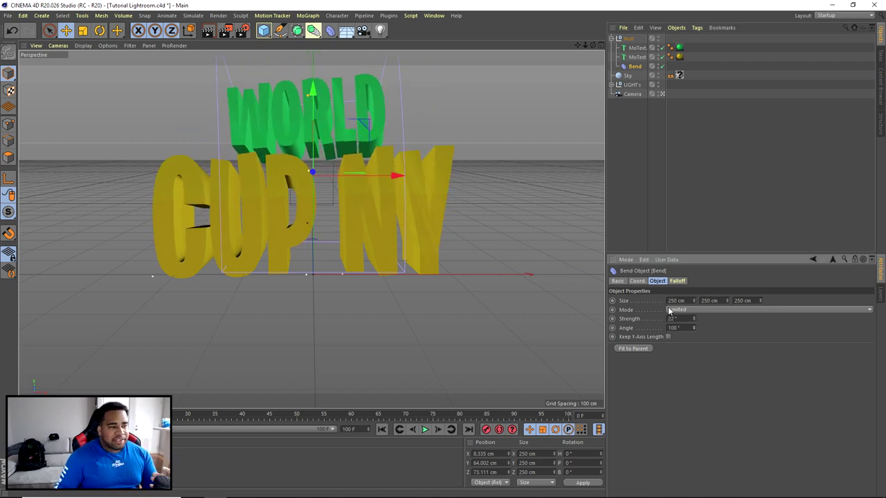
pyautogui.click(330, 30)
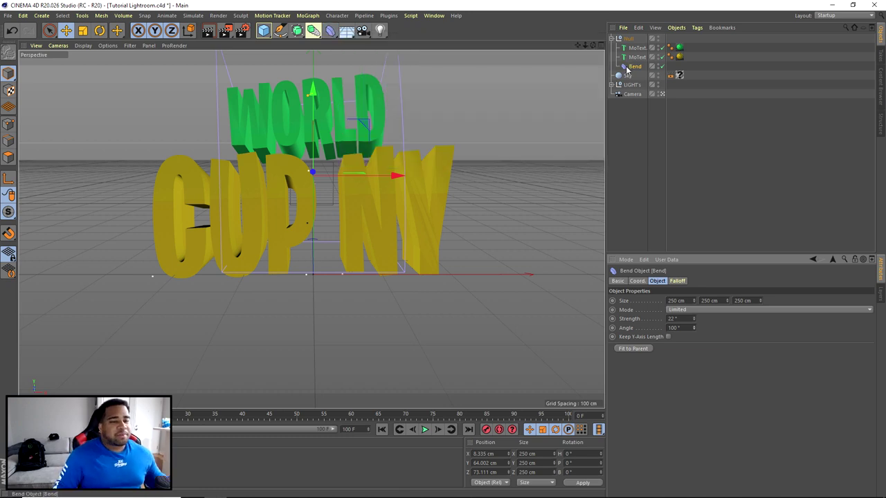
pyautogui.press('Delete')
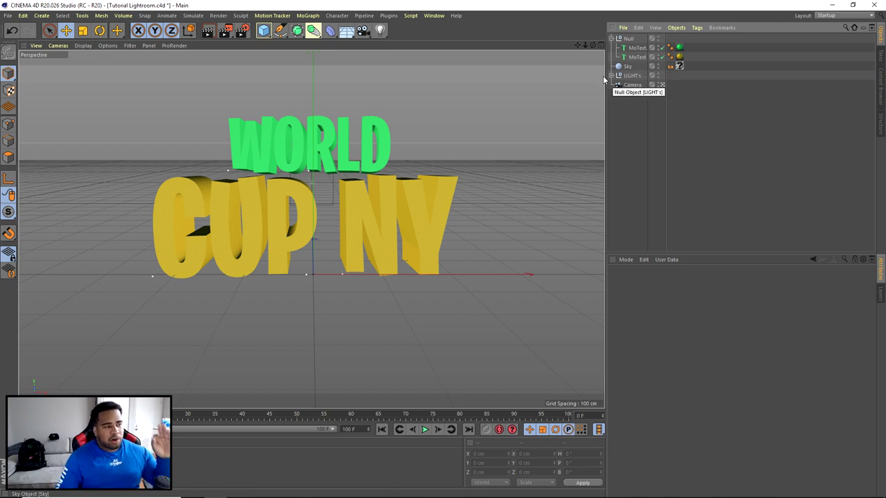
pyautogui.click(227, 35)
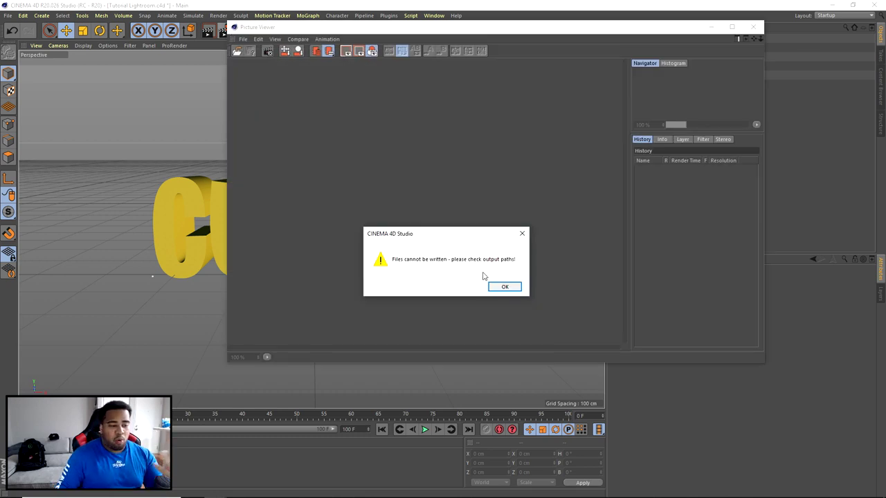
pyautogui.click(505, 286)
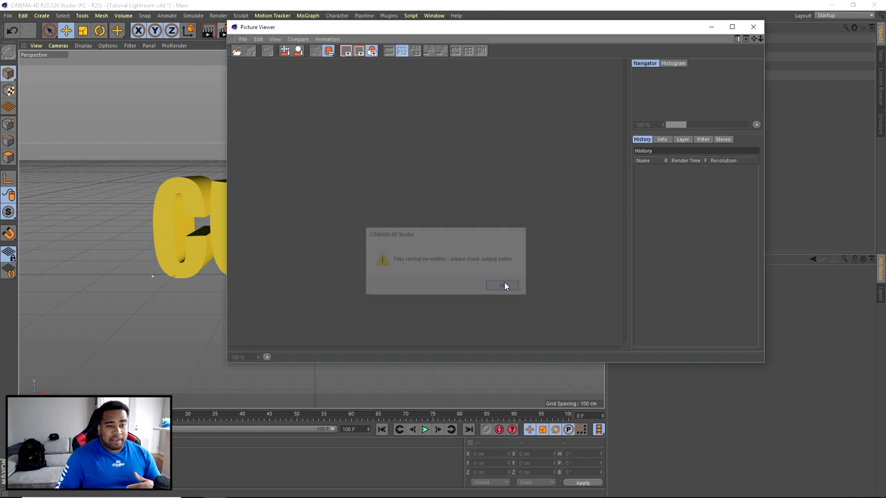
pyautogui.click(753, 26)
pyautogui.click(241, 30)
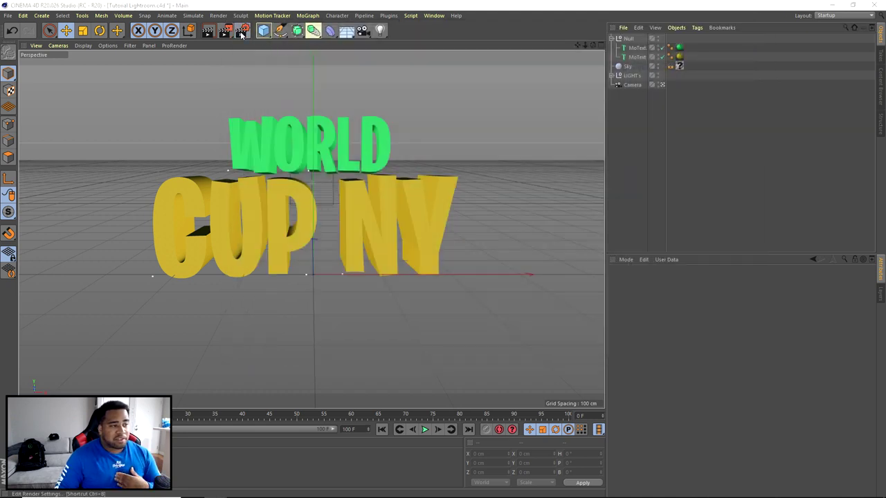
pyautogui.click(264, 65)
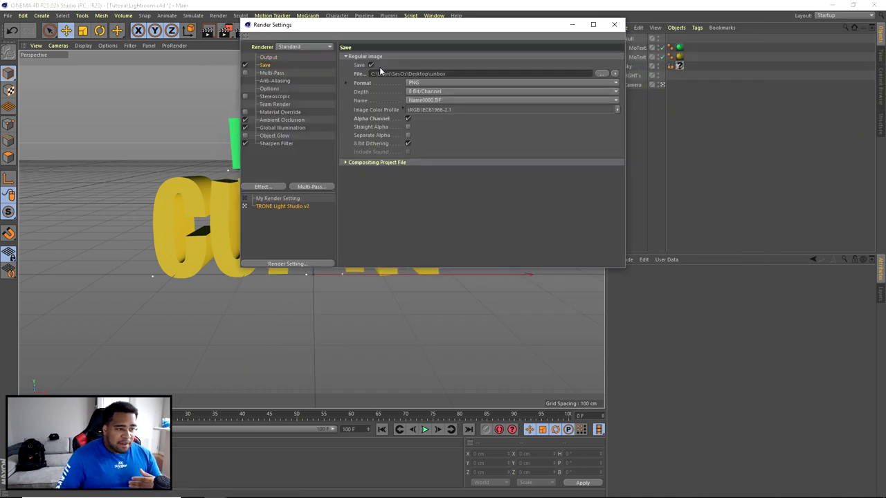
pyautogui.moveTo(474, 72); pyautogui.dragTo(359, 76)
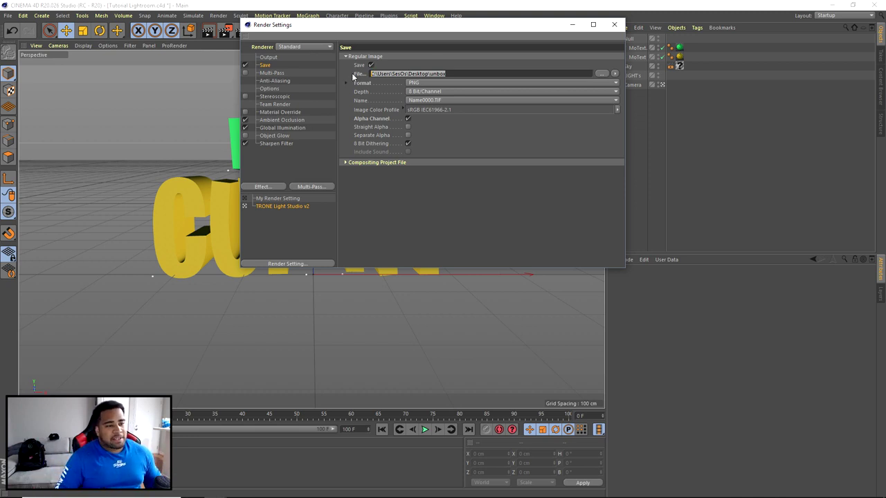
pyautogui.click(614, 26)
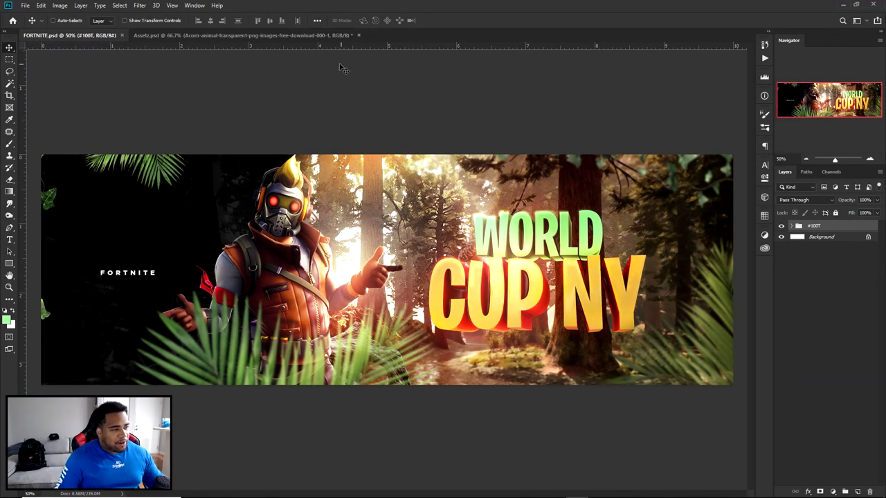
# Nudge the Assetz.psd character right, hide #100T in FORTNITE.psd, and copy the forest layer across
pyautogui.click(272, 35)
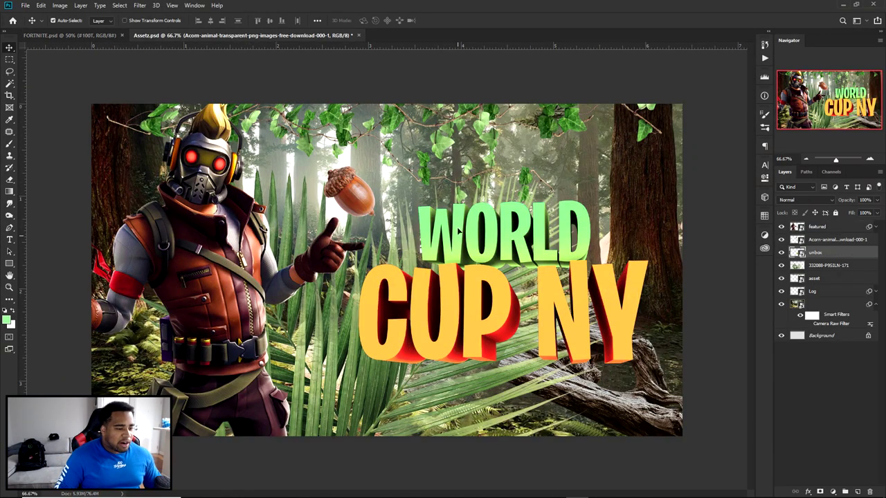
pyautogui.keyDown('ctrl'); pyautogui.moveTo(242, 164); pyautogui.dragTo(290, 147); pyautogui.keyUp('ctrl')
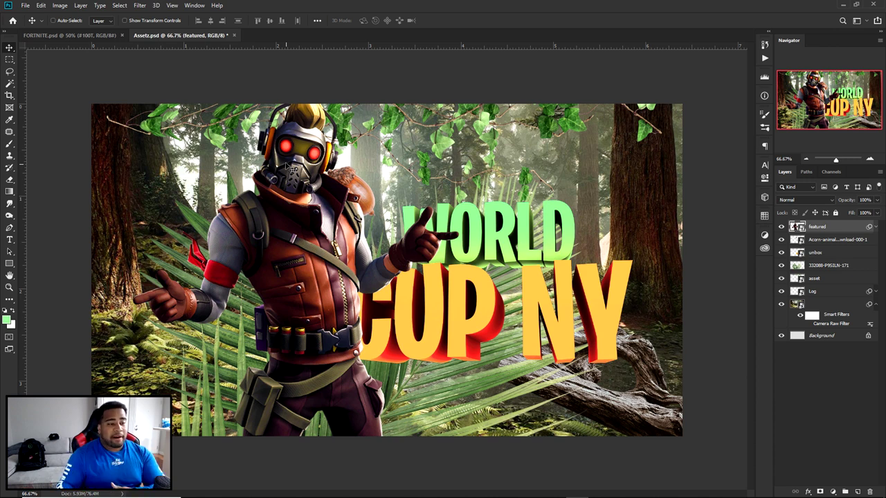
pyautogui.click(72, 36)
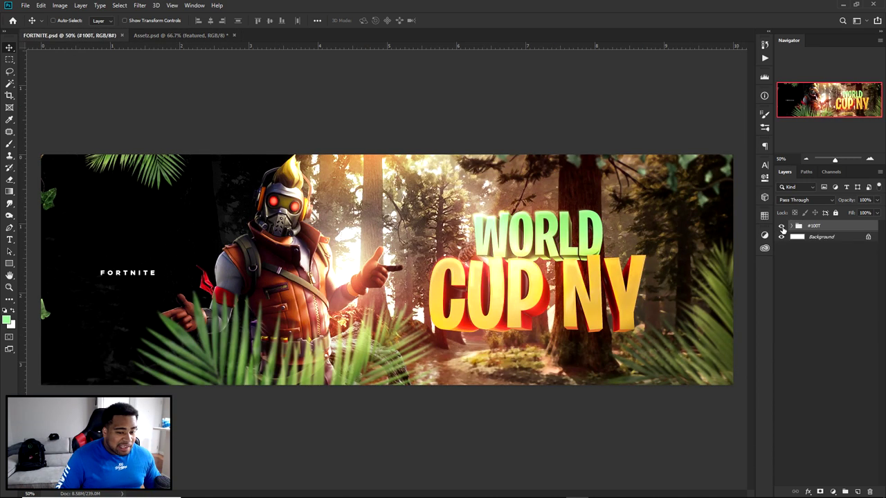
pyautogui.click(781, 226)
pyautogui.click(187, 36)
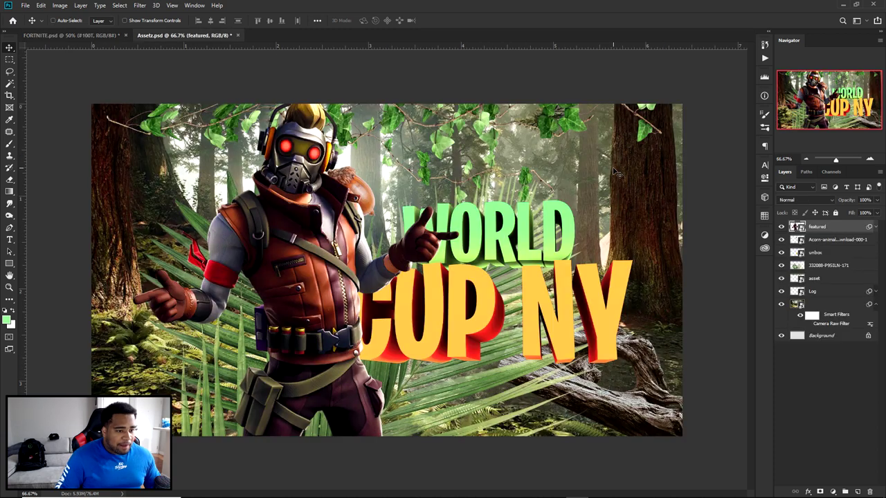
pyautogui.moveTo(621, 176); pyautogui.dragTo(416, 207)
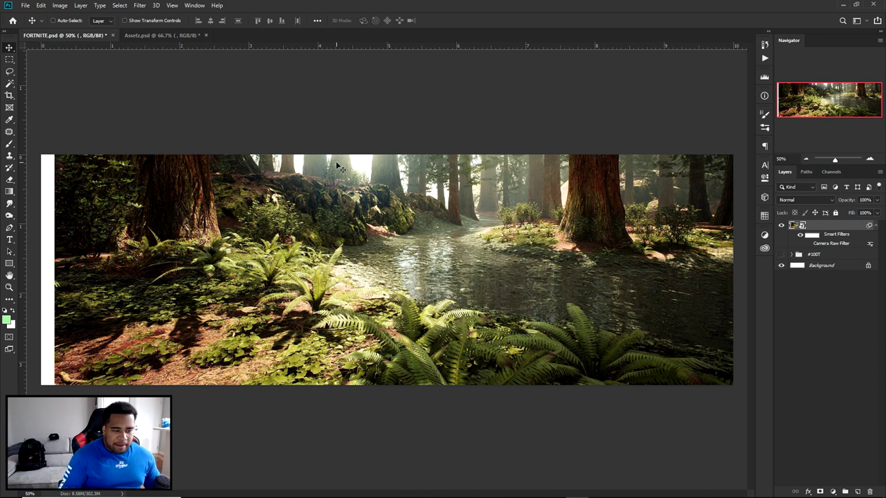
# Shift the forest background in FORTNITE.psd down-left, then up slightly, ending on Assetz.psd
pyautogui.moveTo(396, 226); pyautogui.dragTo(369, 259)
pyautogui.click(160, 34)
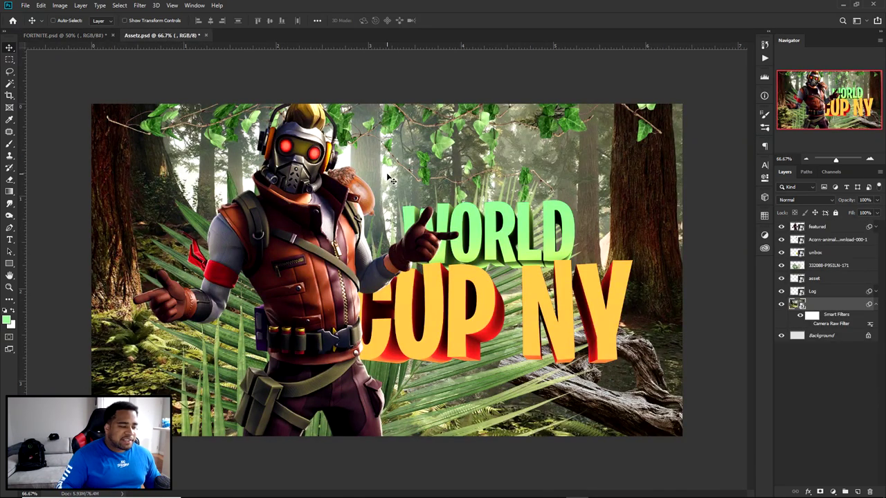
pyautogui.click(88, 34)
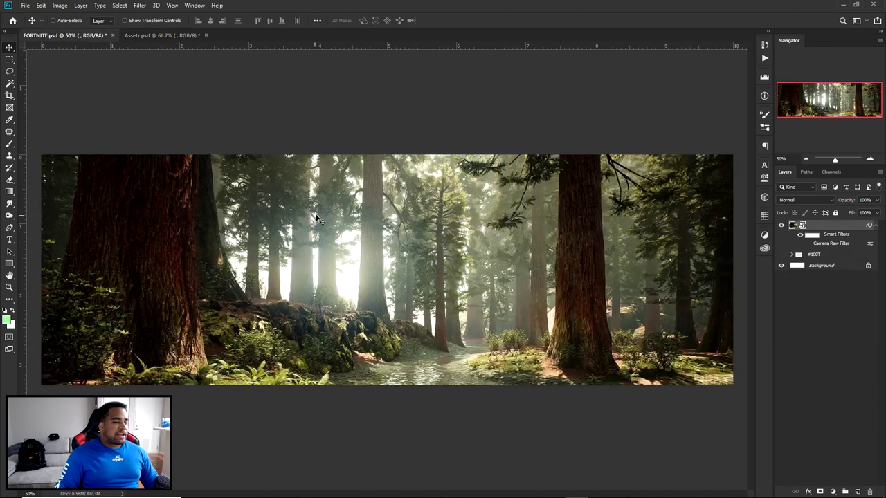
pyautogui.moveTo(443, 229); pyautogui.dragTo(443, 211)
pyautogui.click(157, 34)
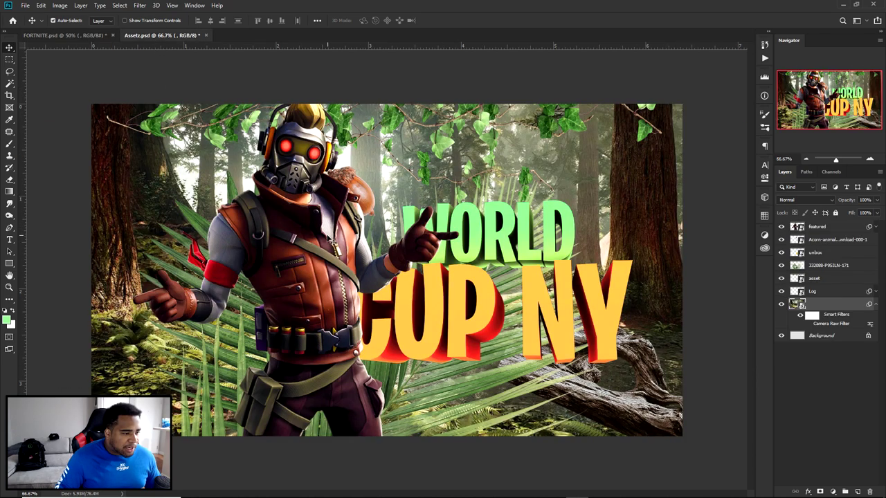